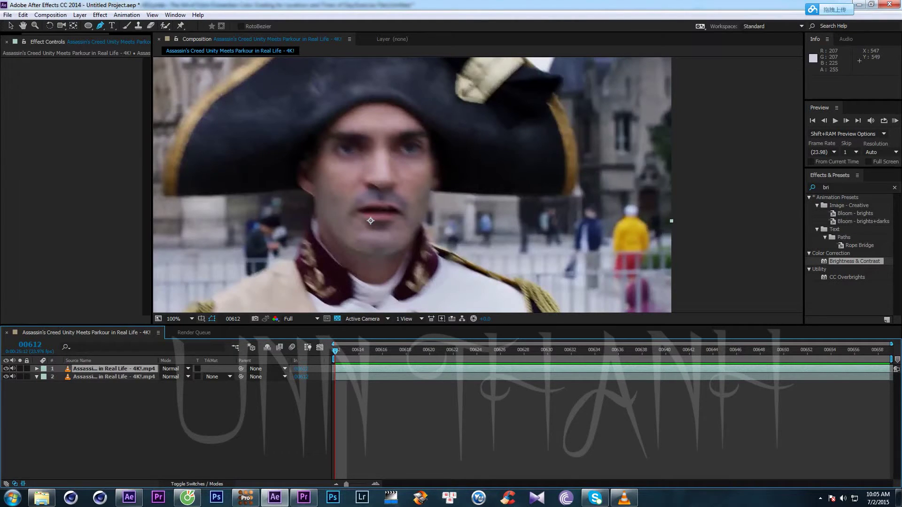
Play back the clip from frame 612 to examine how the man's face moves.
left_click(245, 498)
key("comma")
key("comma")
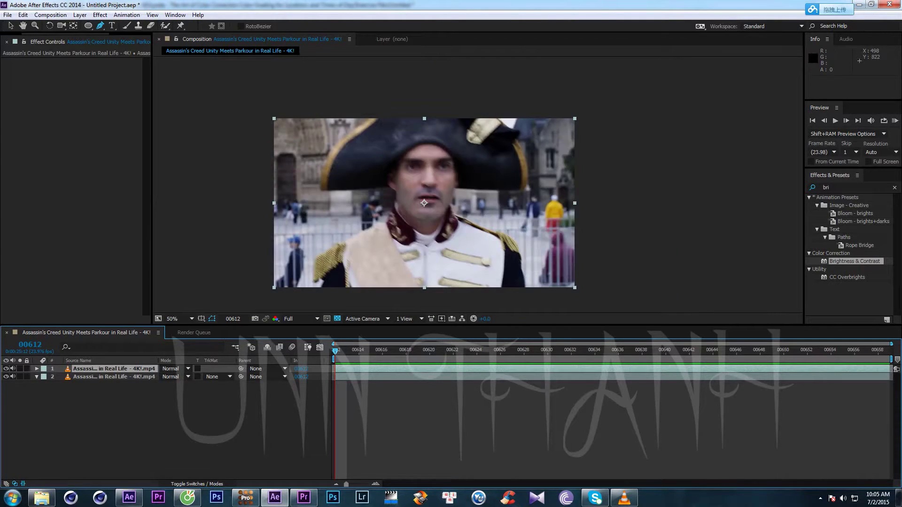
key("space")
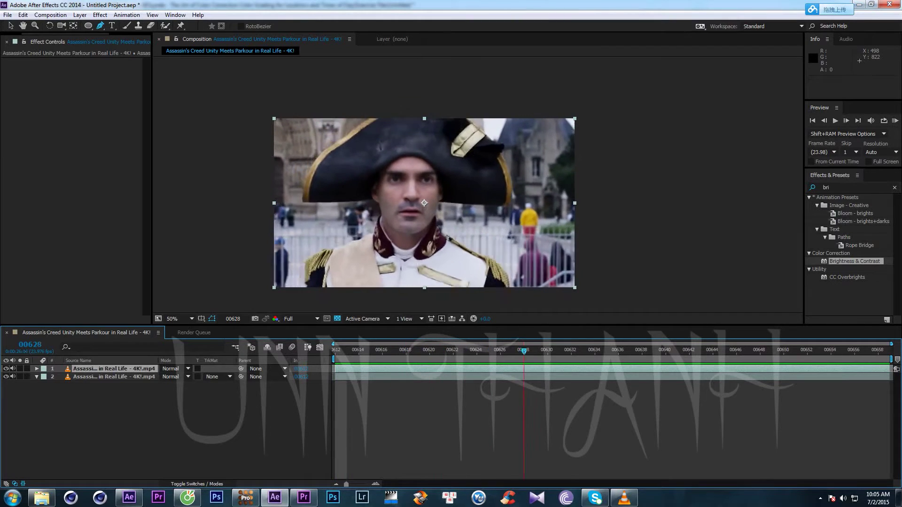
key("space")
Draw an elliptical mask over the man's face on layer 1 and resize it to enclose the whole face.
key("period")
key("period")
left_click_drag(277, 249, 295, 258)
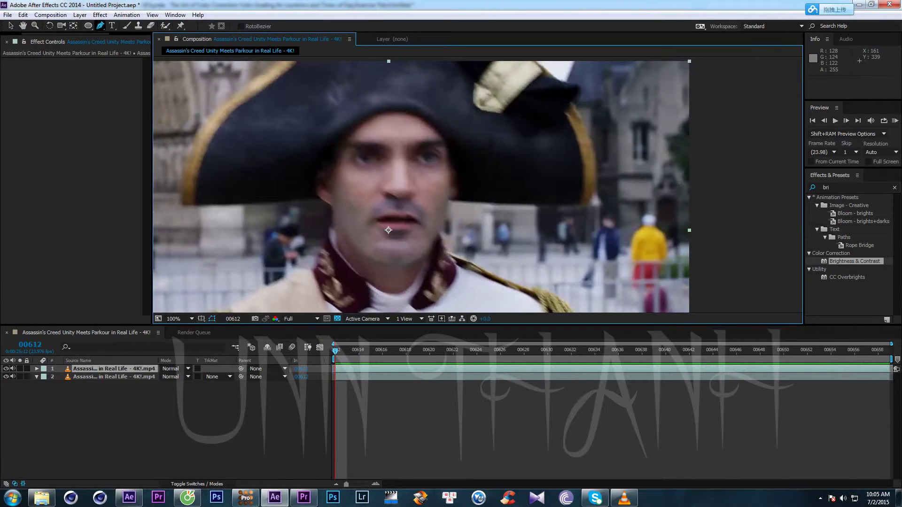
key("q")
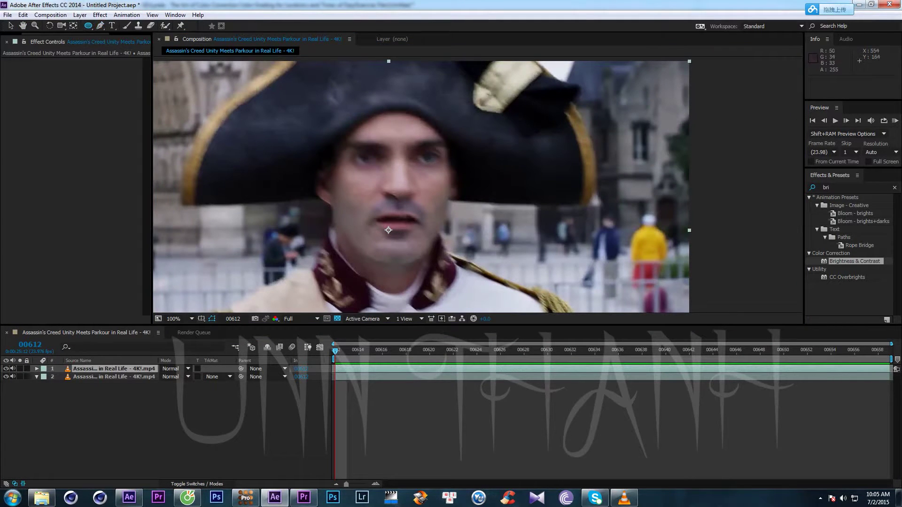
left_click_drag(365, 120, 450, 264)
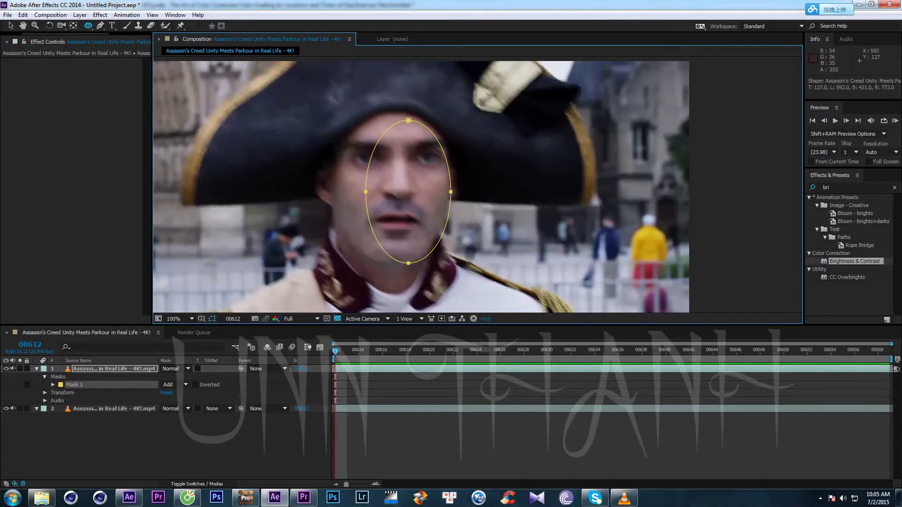
key("v")
key("ctrl+t")
left_click_drag(366, 192, 334, 191)
left_click_drag(393, 120, 392, 111)
left_click_drag(392, 263, 392, 267)
Apply Brightness & Contrast to the masked layer with brightness 20 and contrast 12, and compare the face with and without the layer.
left_click_drag(855, 261, 400, 193)
left_click(85, 69)
type("20")
key("Return")
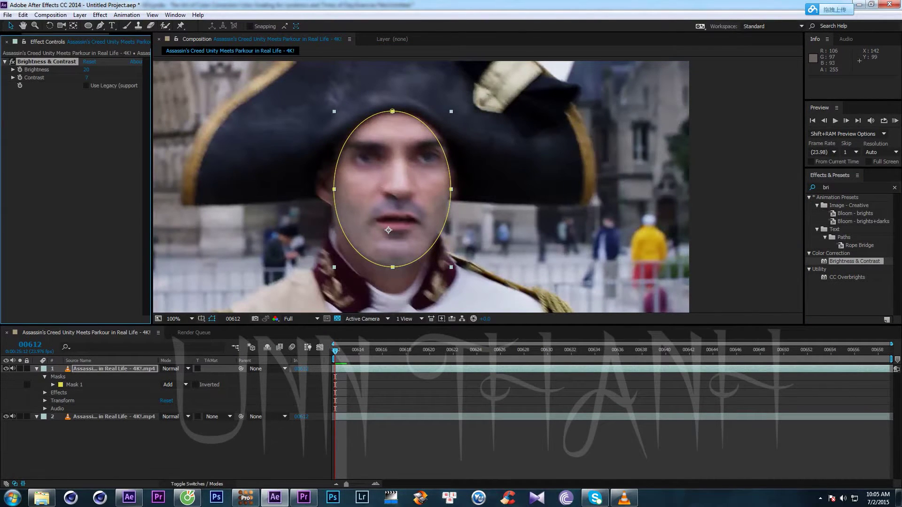
type("12")
key("Return")
left_click(6, 369)
left_click(6, 369)
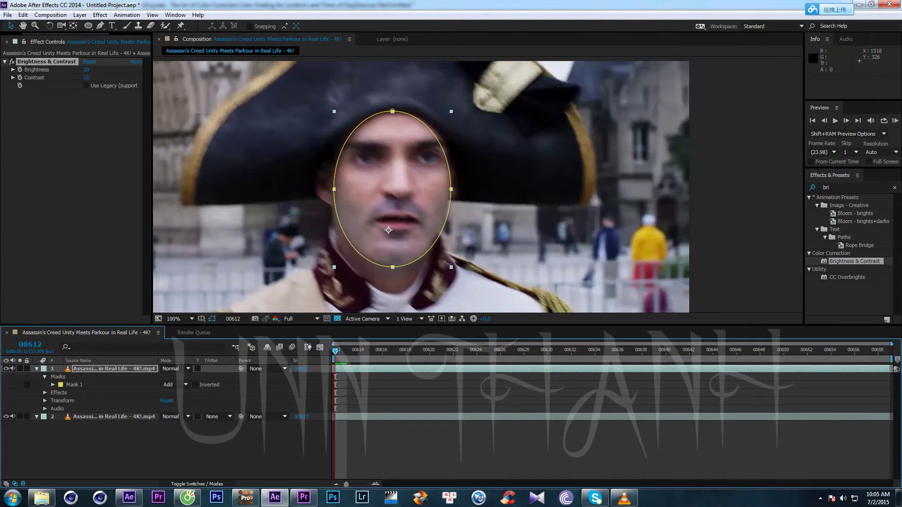
left_click_drag(839, 187, 765, 188)
type("color")
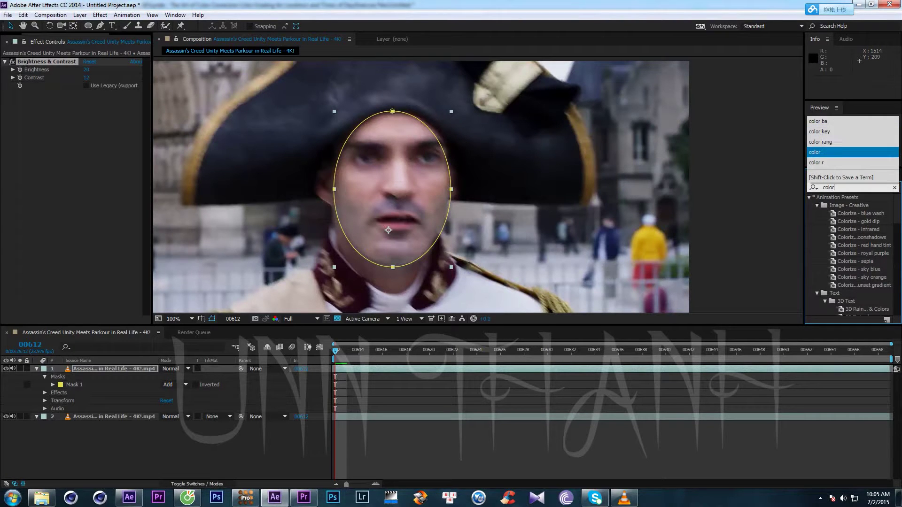
left_click(821, 152)
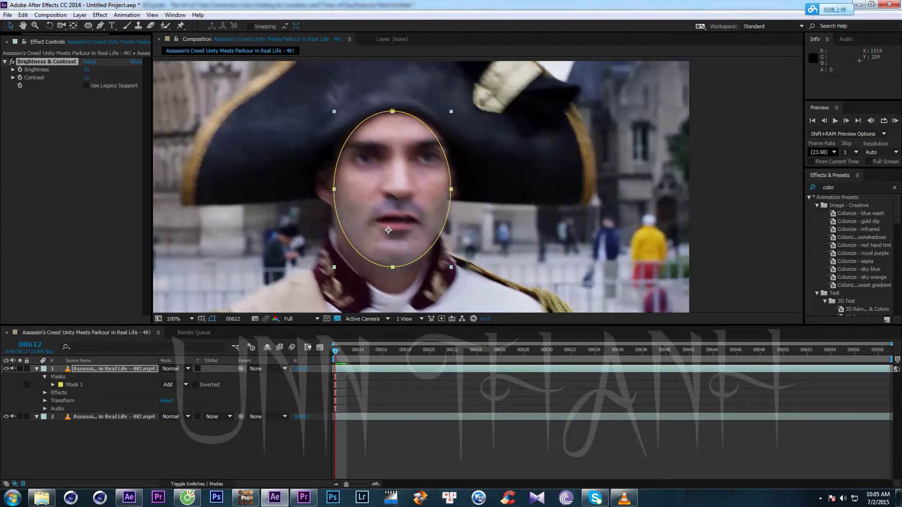
scroll(851, 253, "down", 10)
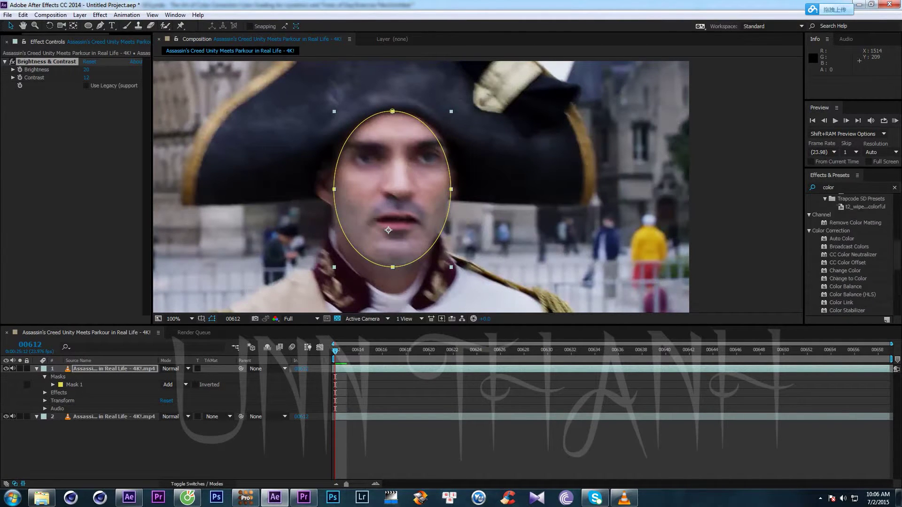
Find the Curves effect and apply it to the masked layer 1.
left_click_drag(839, 188, 770, 187)
type("curl")
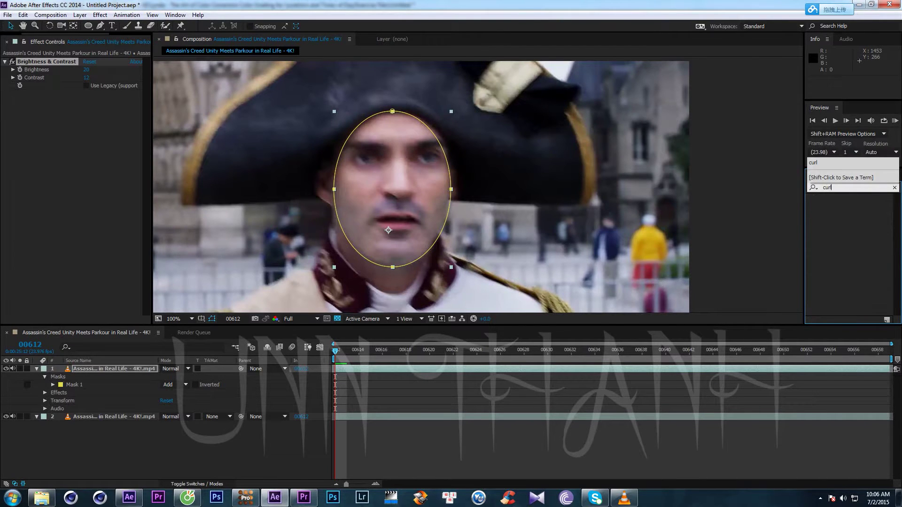
key("Down")
key("BackSpace")
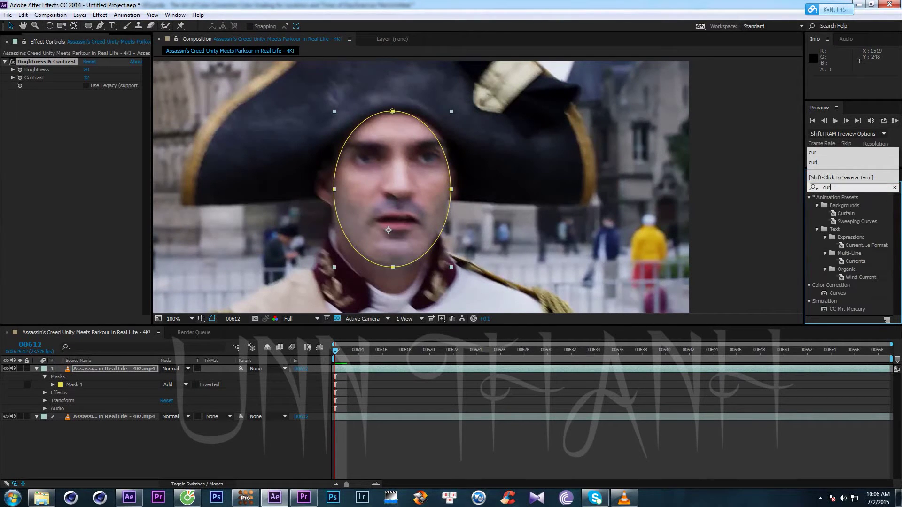
left_click_drag(838, 293, 96, 369)
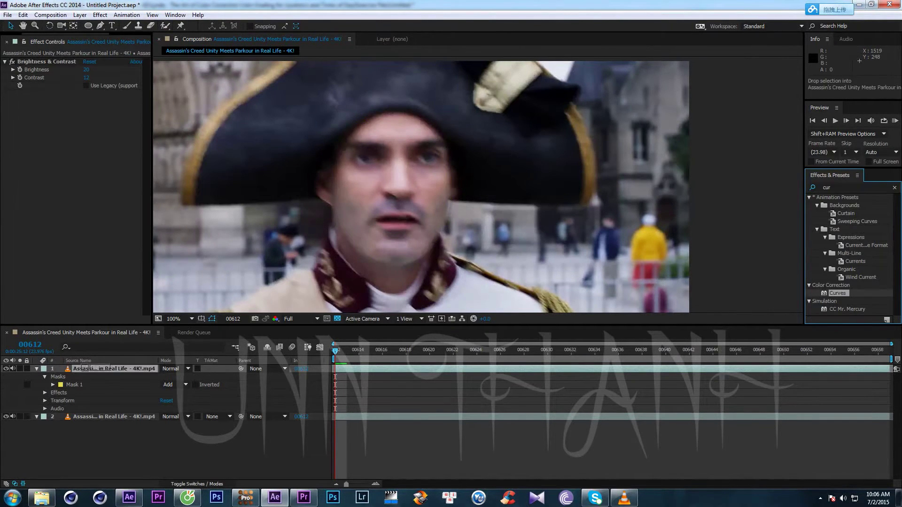
Lower the RGB curve's midpoint slightly, raise the Red curve's midpoint, and compare the face with and without the layer.
left_click_drag(79, 189, 83, 188)
left_click(111, 102)
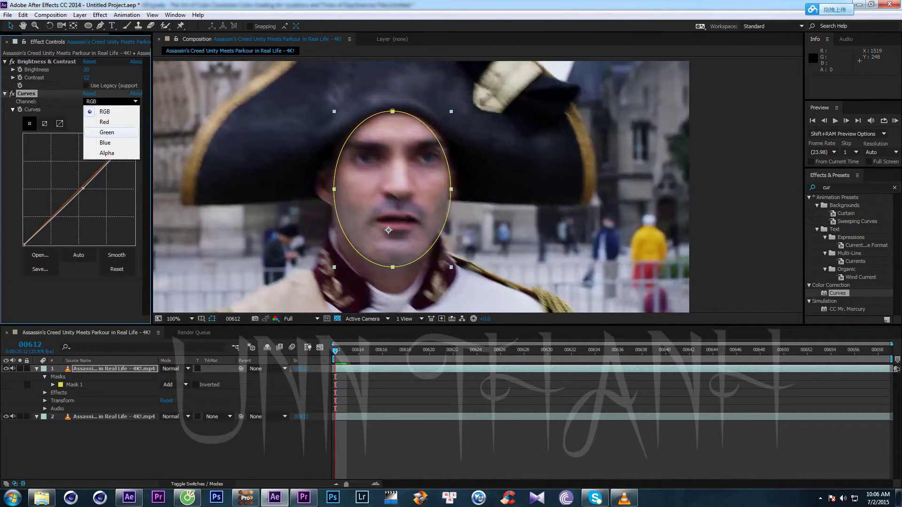
left_click(104, 122)
left_click_drag(80, 189, 77, 186)
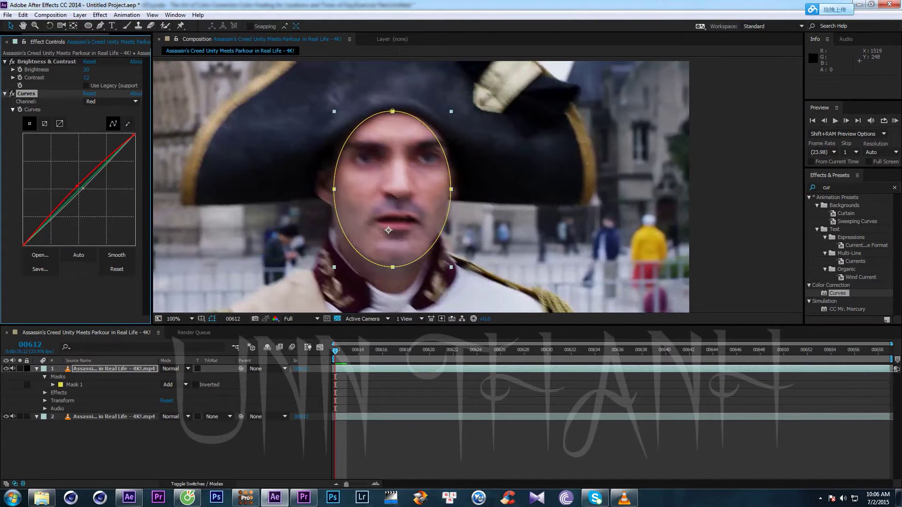
left_click(7, 368)
left_click(6, 369)
Hide the mask outline, play back the clip to check the correction against the moving face, and return to frame 612.
scroll(177, 300, "down", 3)
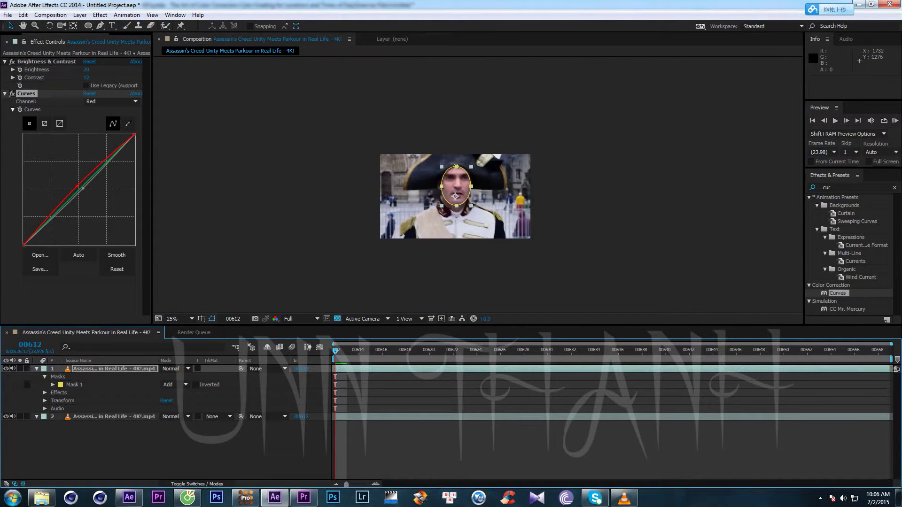
left_click(212, 319)
scroll(226, 303, "up", 3)
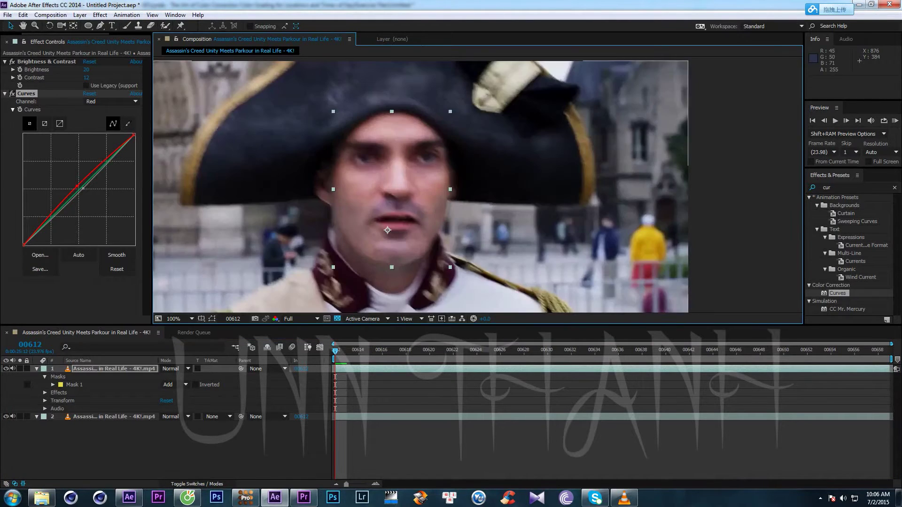
key("comma")
key("comma")
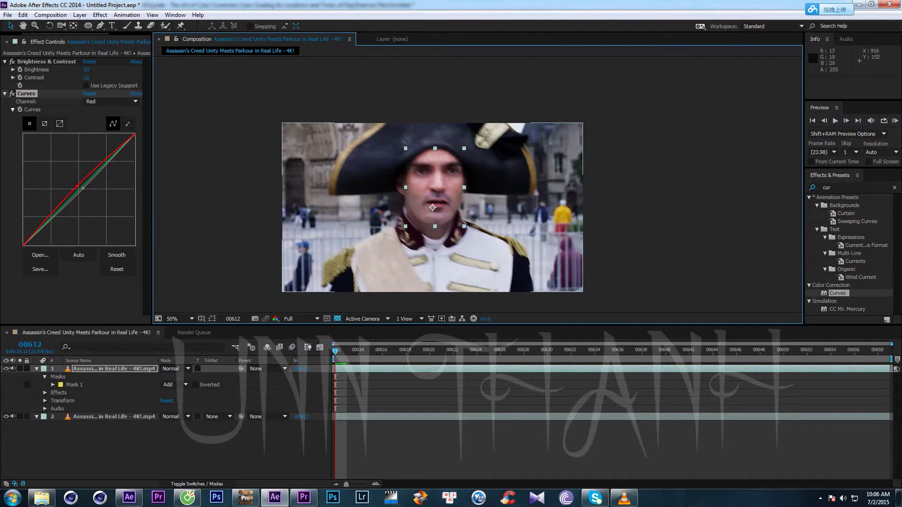
key("space")
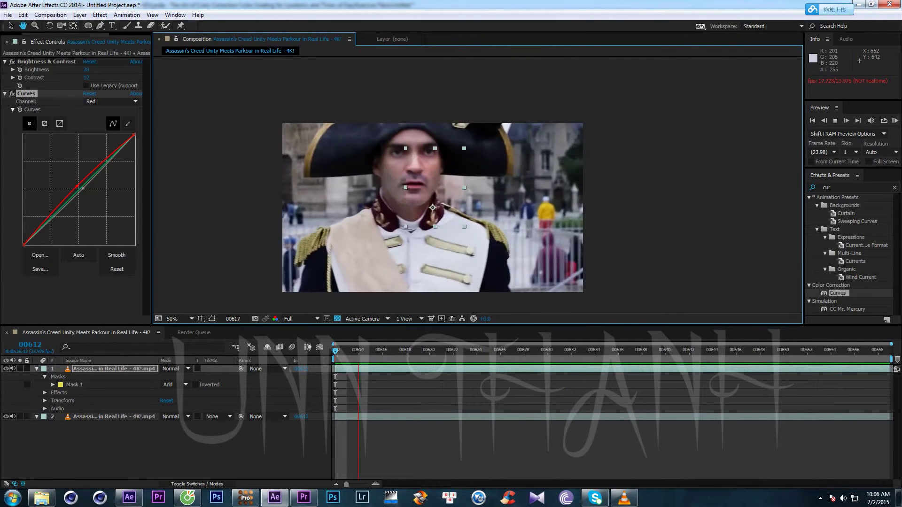
key("space")
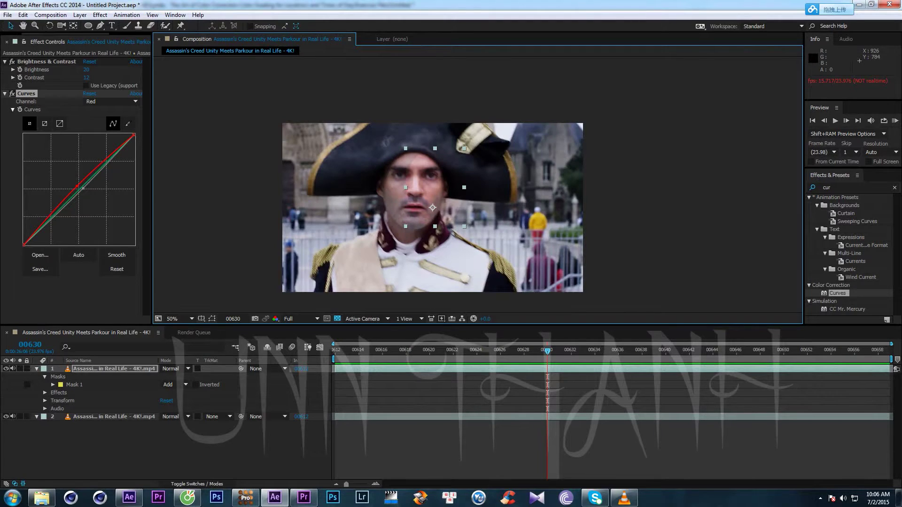
key("Home")
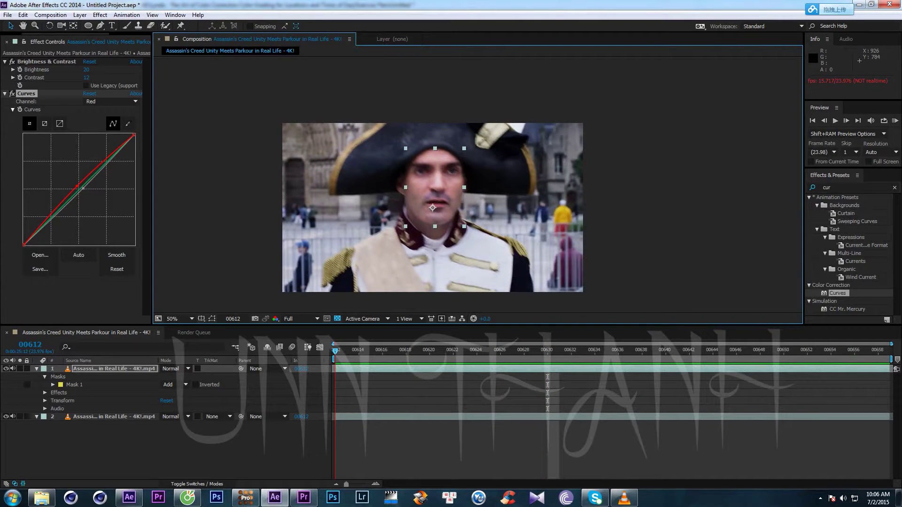
left_click(335, 351)
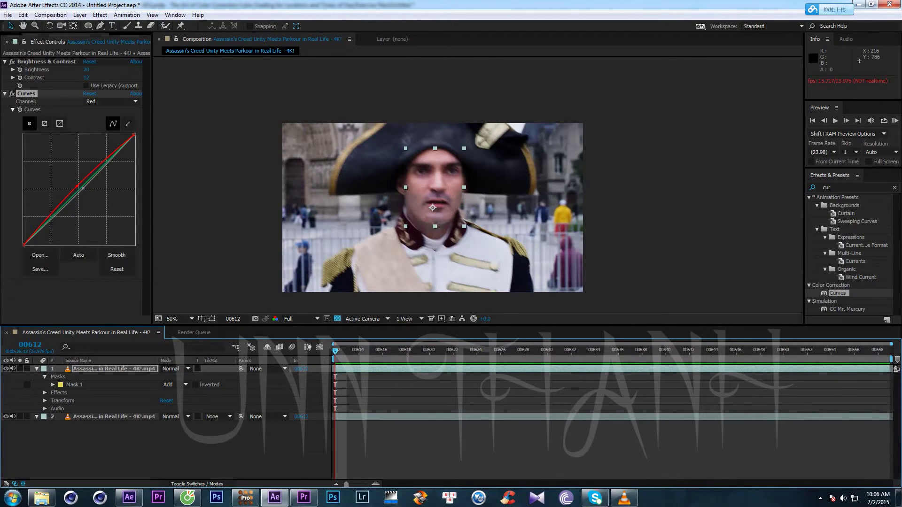
Show the outline of Mask 1, move the mask onto the face at frame 618, and turn on Mask Path keyframing.
left_click(74, 385)
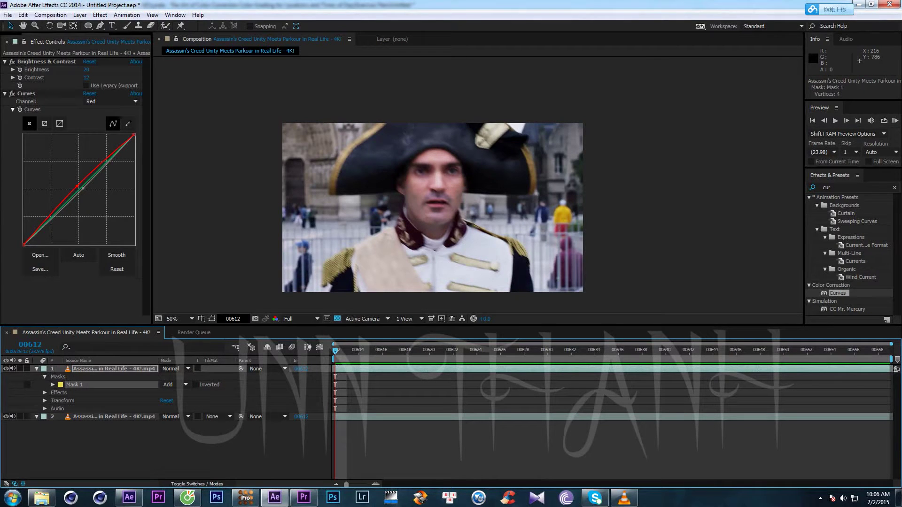
left_click(211, 319)
key("Page_Down")
key("Page_Down")
key("Page_Down")
key("Page_Down")
key("Page_Down")
left_click_drag(463, 187, 438, 168)
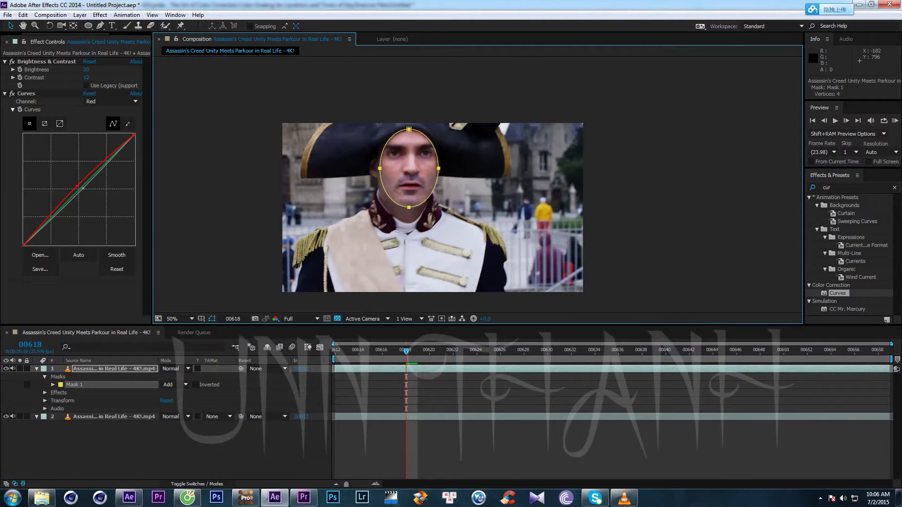
left_click(53, 385)
left_click(68, 393)
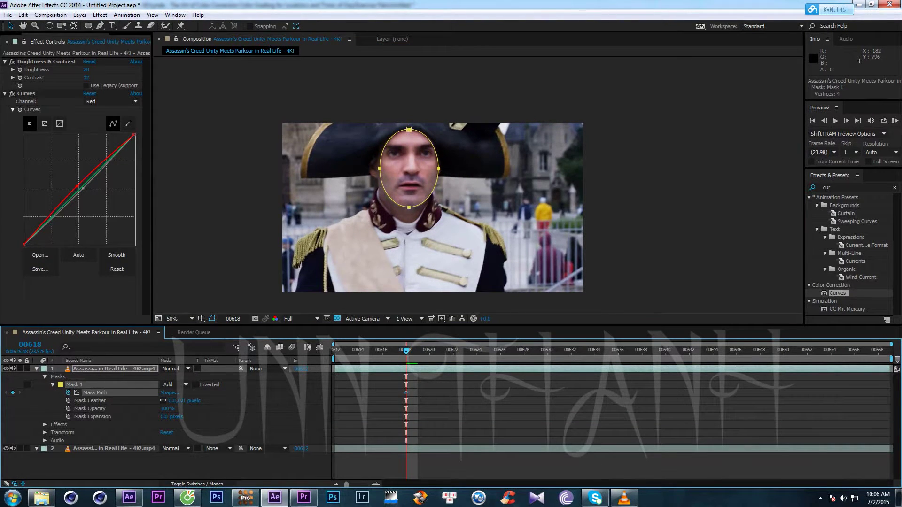
Move the mask back onto the face at frame 612 to keyframe it, and check its motion up to frame 618.
key("Home")
left_click_drag(412, 149, 438, 167)
left_click_drag(335, 351, 406, 351)
left_click_drag(427, 405, 323, 386)
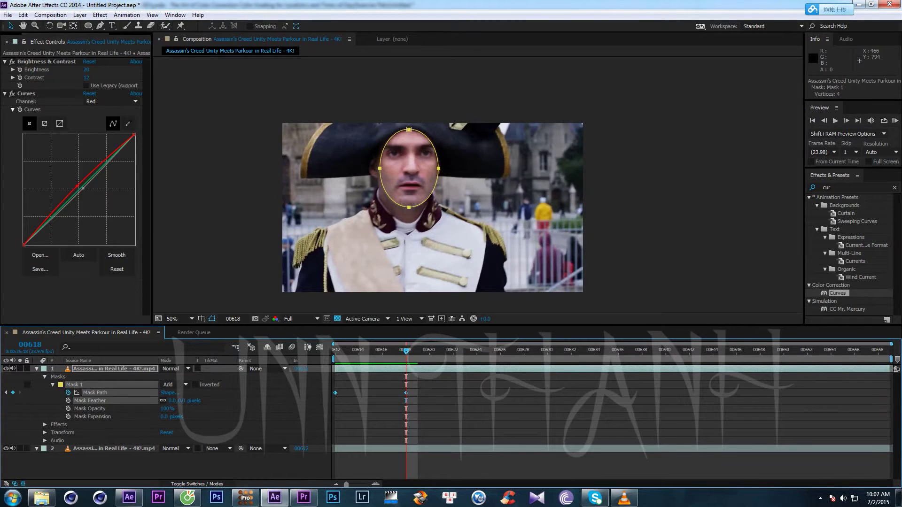
Open the Tracker for Mask 1 at frame 612, review the available tracking methods, and close it again.
key("Home")
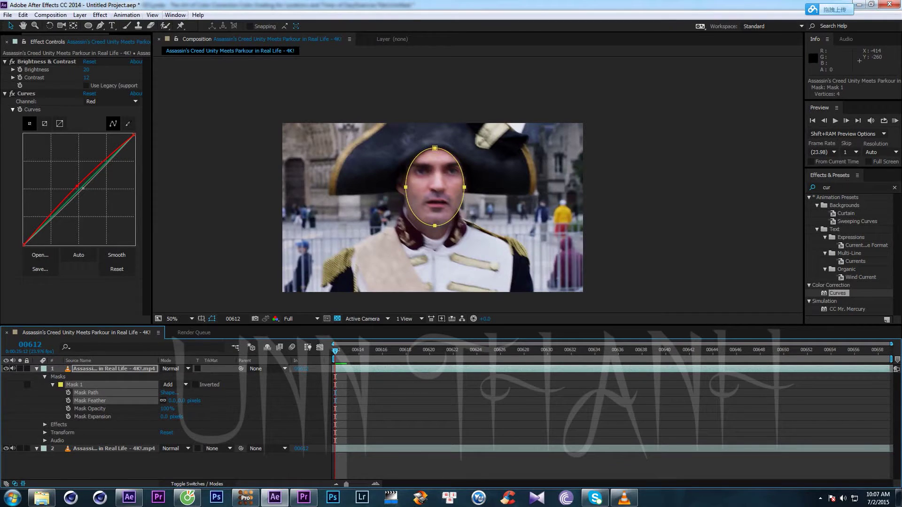
left_click(175, 15)
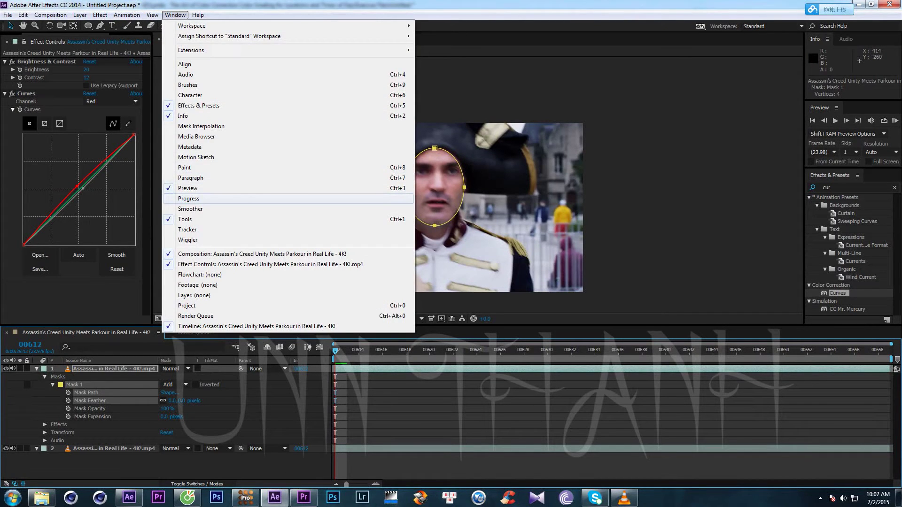
left_click(188, 229)
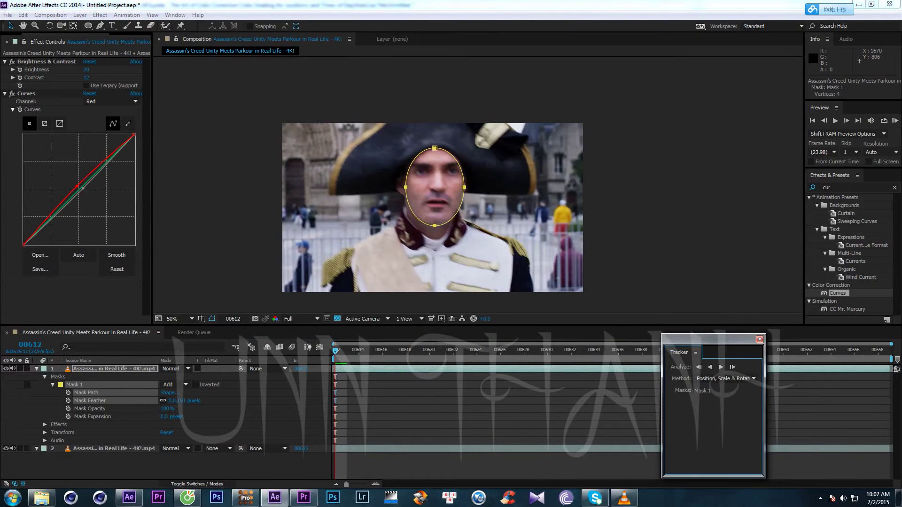
left_click(726, 379)
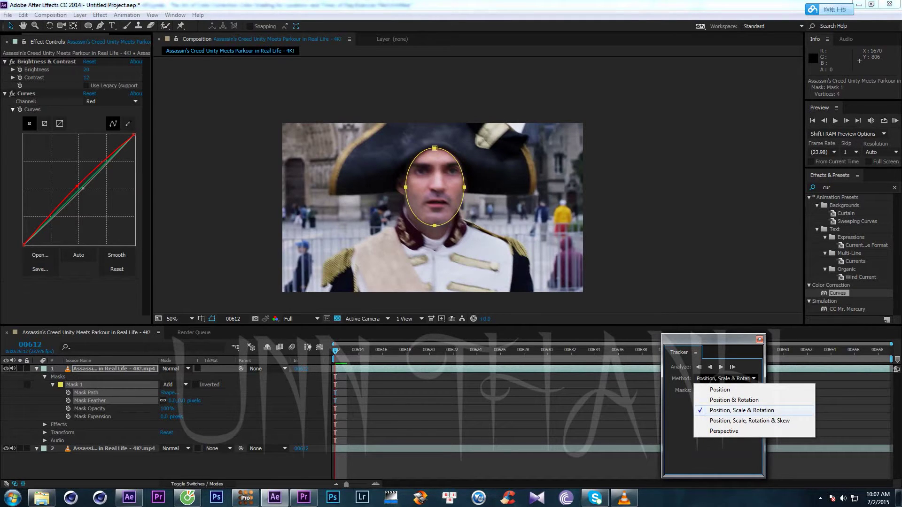
left_click(759, 340)
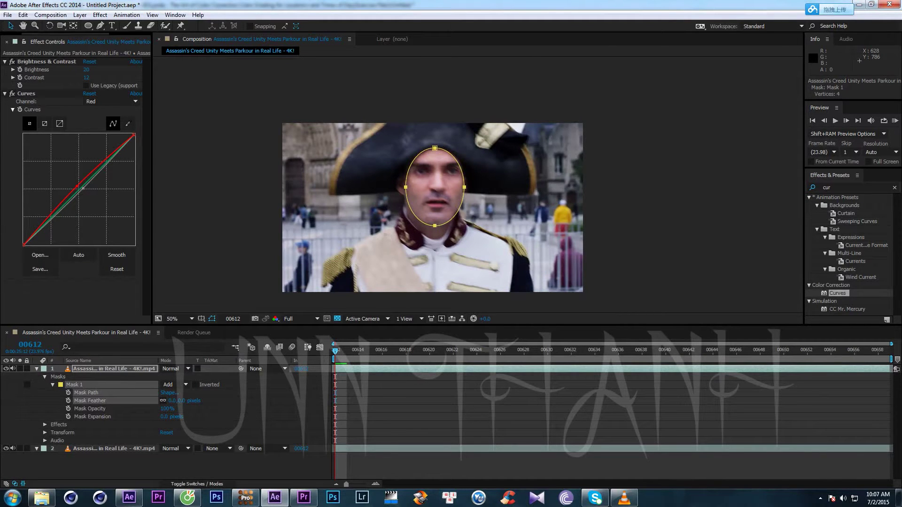
Track Mask 1 forward from frame 612 to frame 659 with the Tracker, and return to frame 612.
left_click(127, 15)
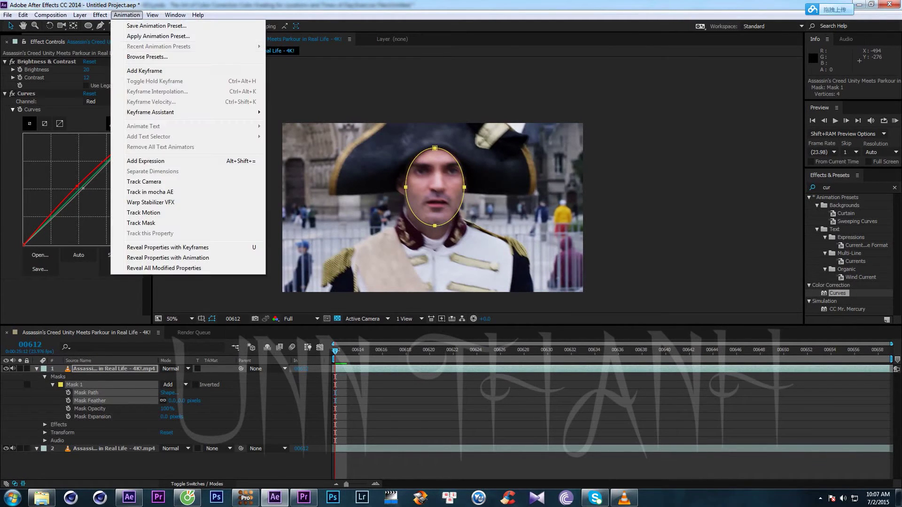
mouse_move(175, 14)
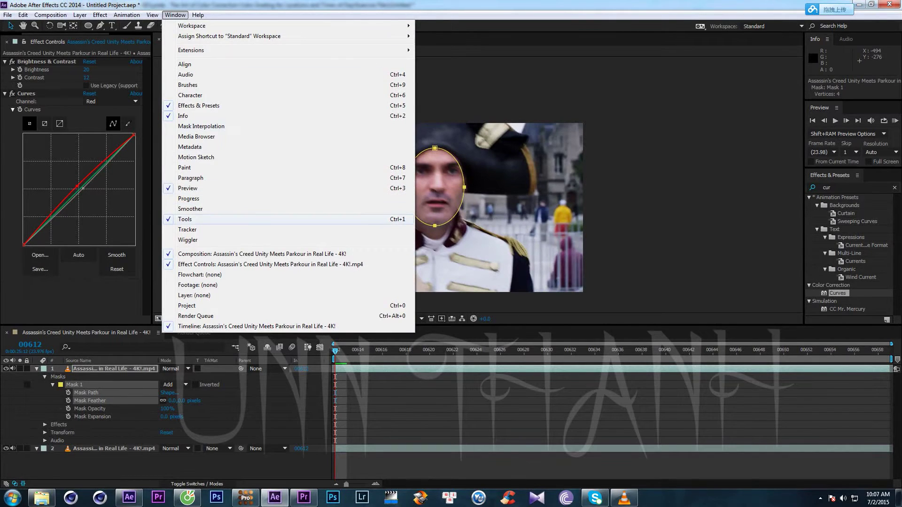
left_click(198, 230)
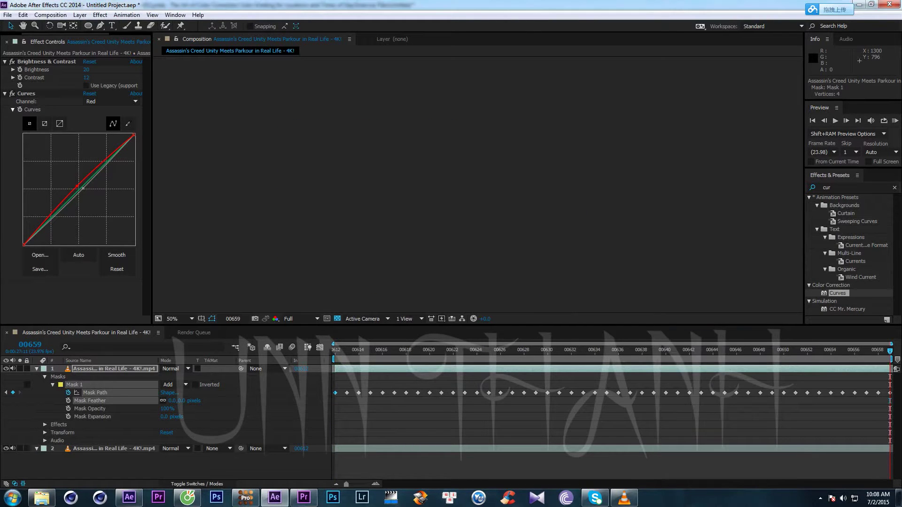
left_click_drag(796, 352, 335, 351)
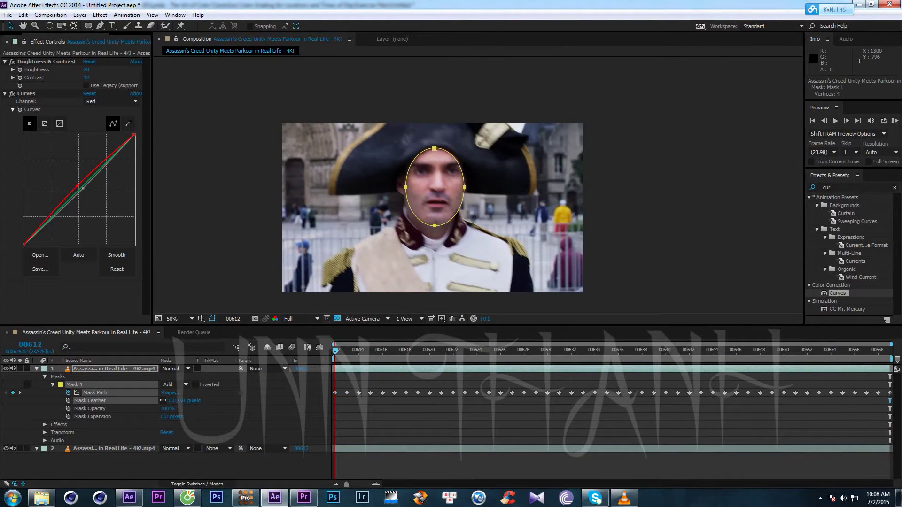
Examine frame by frame how Mask 1 follows the face from frame 612 to the clip's end, and return to frame 612.
key("Page_Down")
key("Page_Down")
key("Page_Down")
key("Page_Down")
key("Page_Down")
key("Page_Down")
key("Page_Down")
key("Page_Down")
key("Page_Down")
key("Page_Down")
key("Page_Down")
key("Page_Down")
key("Page_Down")
key("Page_Down")
key("Page_Down")
key("Page_Down")
key("Page_Down")
key("Page_Down")
key("Page_Down")
key("Page_Down")
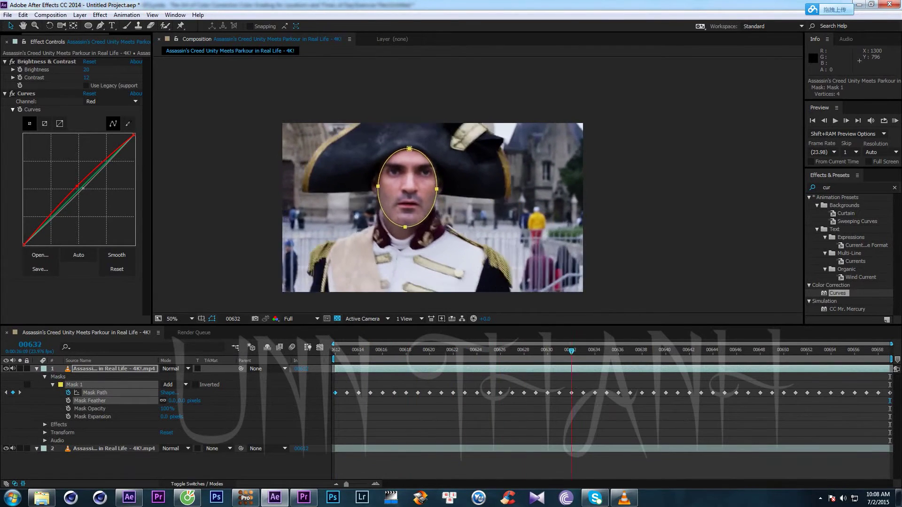
key("Page_Down")
key("Page_Down")
key("Page_Down")
key("Page_Down")
key("Page_Down")
key("Page_Down")
key("Page_Down")
key("Page_Down")
key("Page_Down")
key("Page_Down")
key("Page_Down")
key("Page_Down")
key("Page_Down")
key("Page_Up")
key("Page_Up")
key("Page_Up")
key("Page_Up")
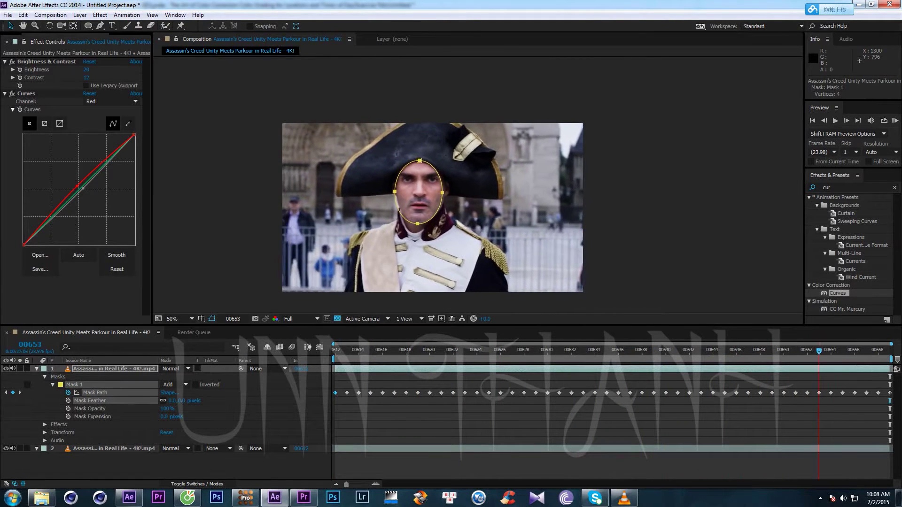
left_click_drag(736, 351, 335, 351)
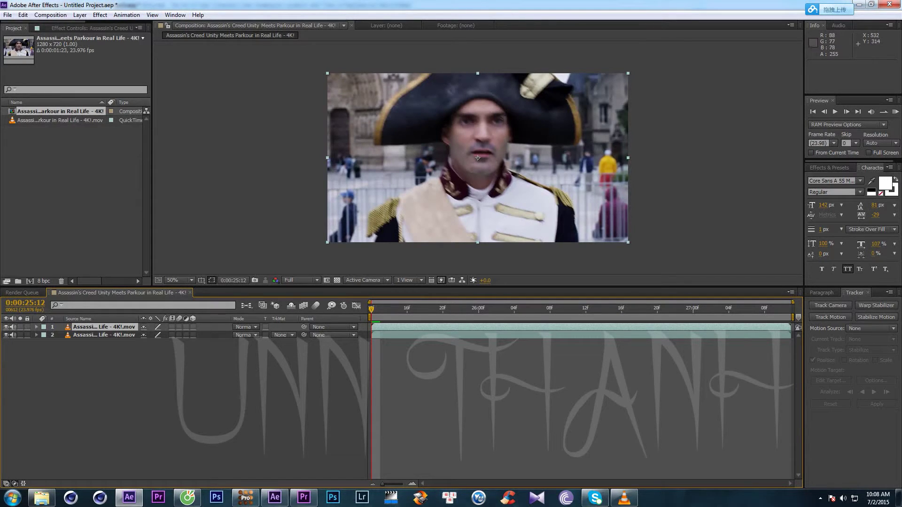
Draw a closed six-point curved mask around the man's face on the top layer with the Pen tool.
left_click(450, 132)
mouse_move(471, 104)
left_mouse_down()
mouse_move(491, 98)
mouse_move(508, 129)
left_mouse_up()
left_click(498, 168)
left_click(469, 170)
left_click(450, 142)
left_click(449, 132)
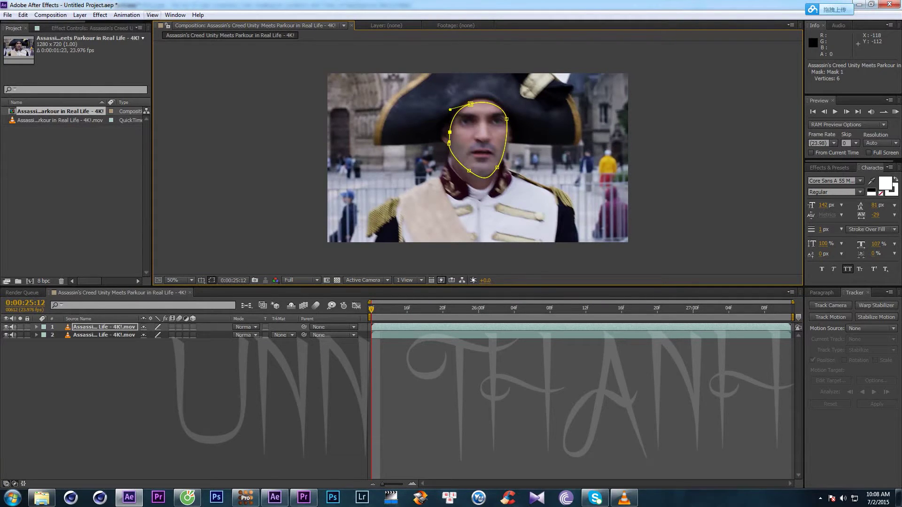
Hide the Tracker and display it again.
left_click(174, 15)
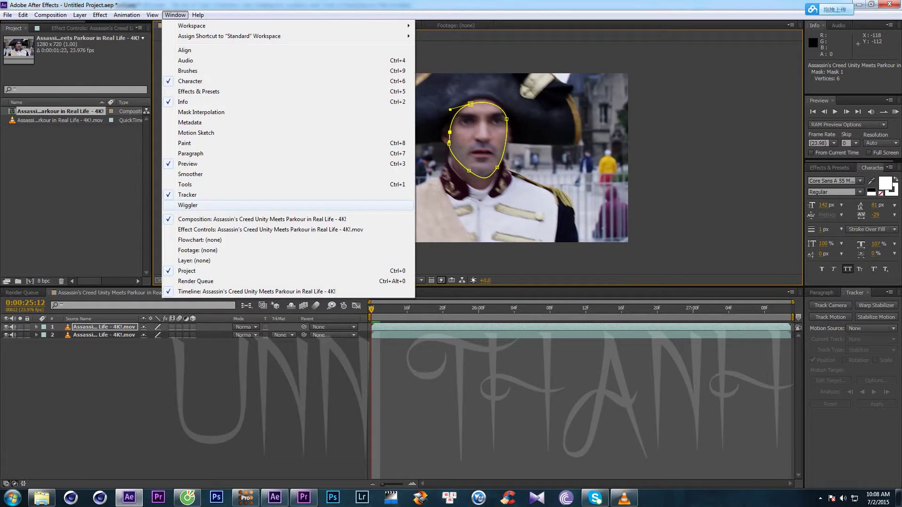
left_click(188, 194)
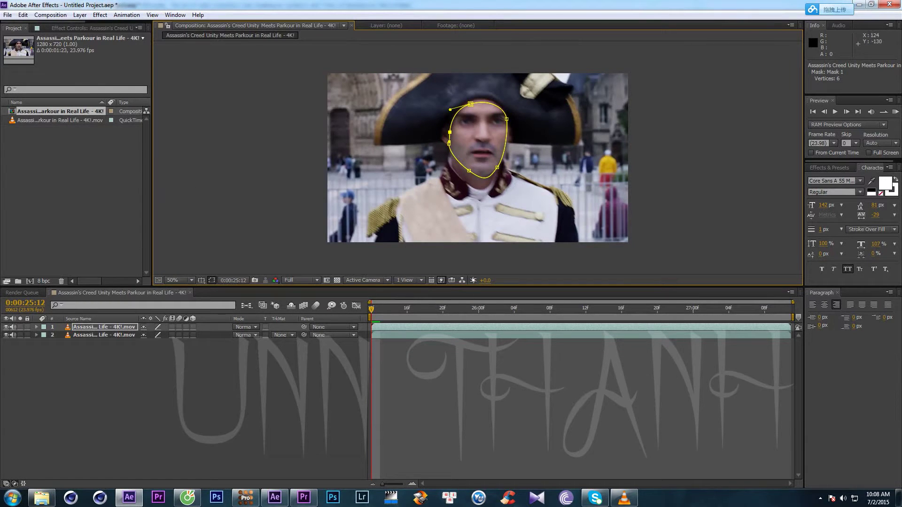
left_click(127, 15)
mouse_move(175, 15)
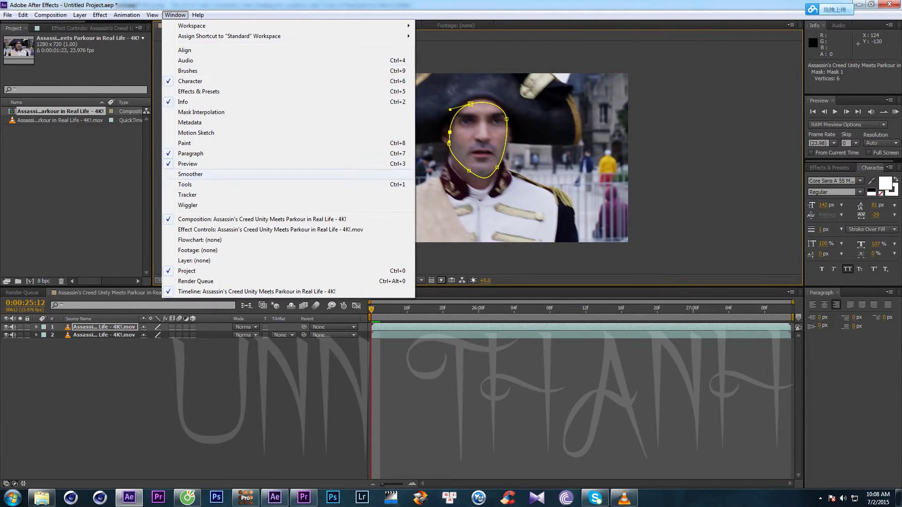
left_click(187, 195)
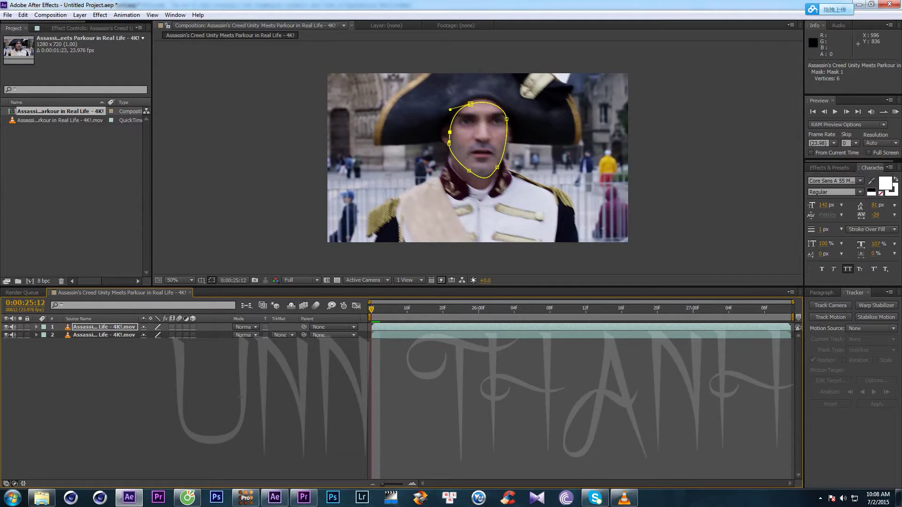
Switch to mocha Pro, draw a closed X-spline around the man's face at frame 46, and fit its points to the face outline.
left_click(245, 498)
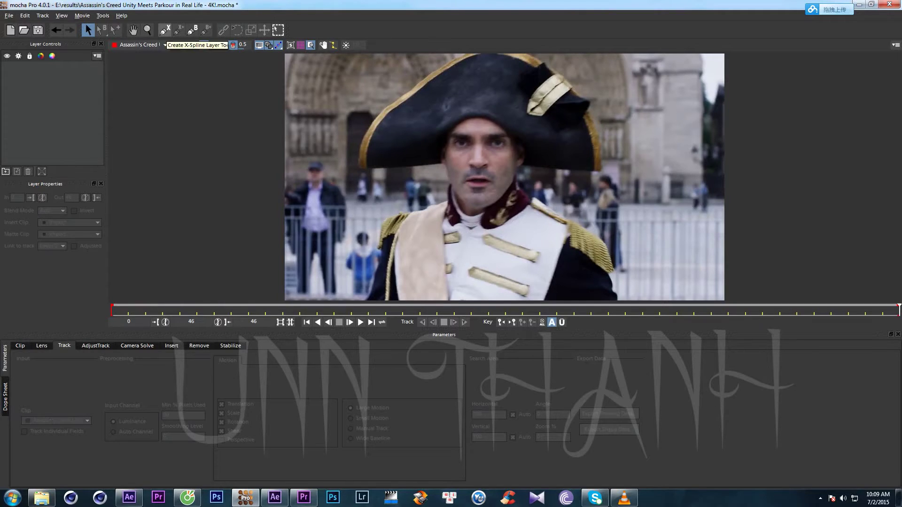
left_click(165, 31)
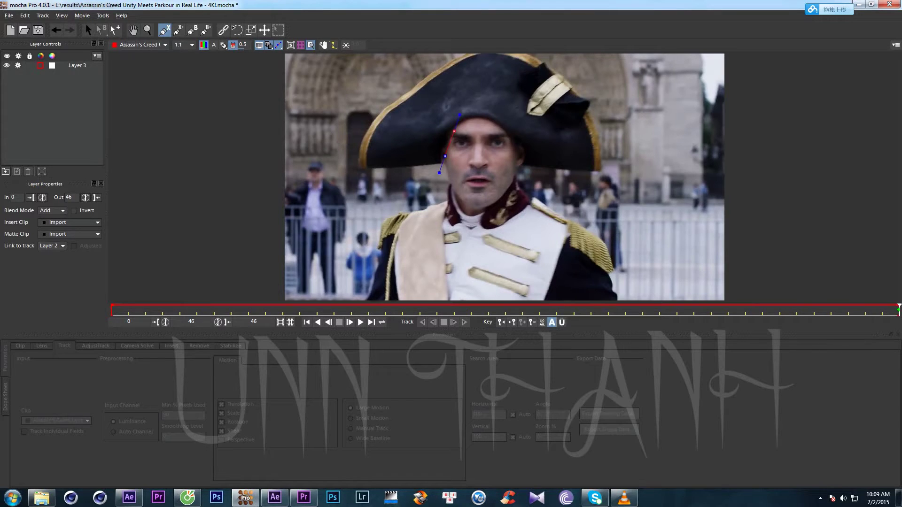
left_click(457, 124)
left_click(479, 117)
right_click(446, 174)
left_click_drag(536, 167, 518, 164)
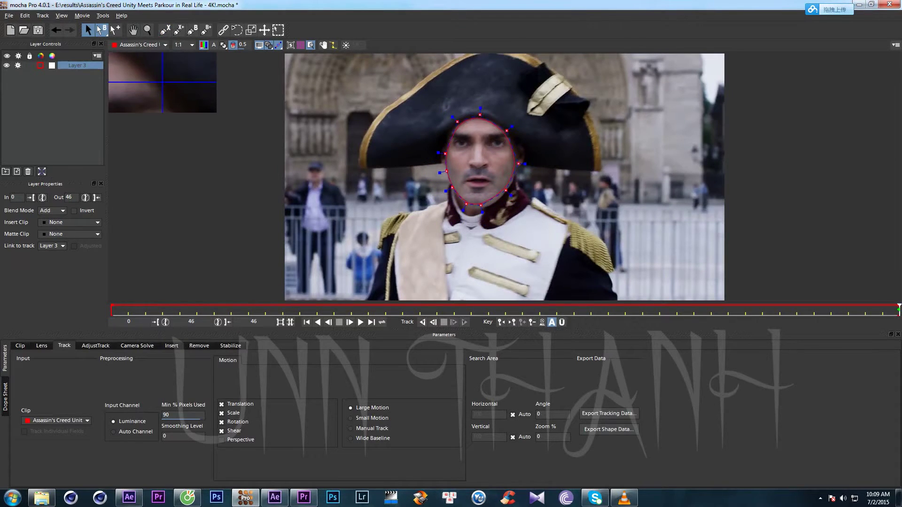
mouse_move(486, 196)
left_mouse_down()
mouse_move(459, 217)
mouse_move(482, 210)
left_mouse_up()
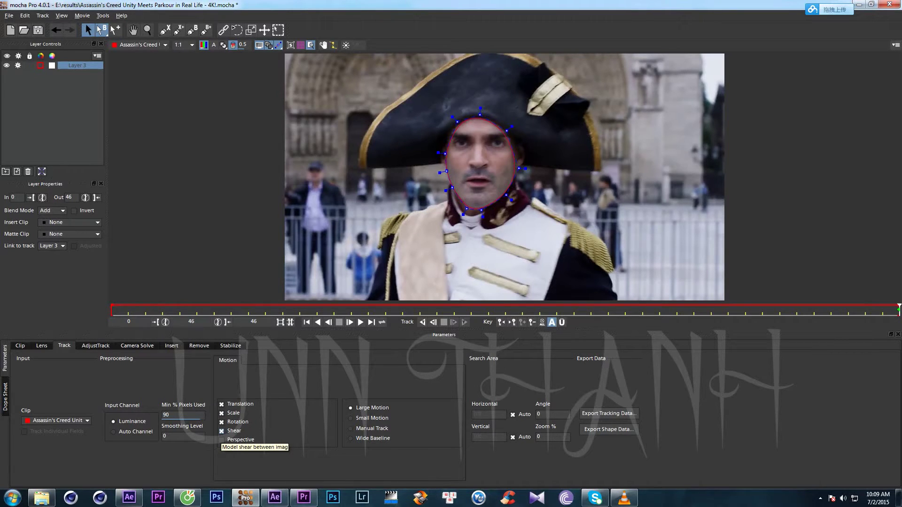
Exclude Shear from the tracked motion, set Min % Pixels Used to 100, and track the face shape backwards to frame 0.
left_click(221, 431)
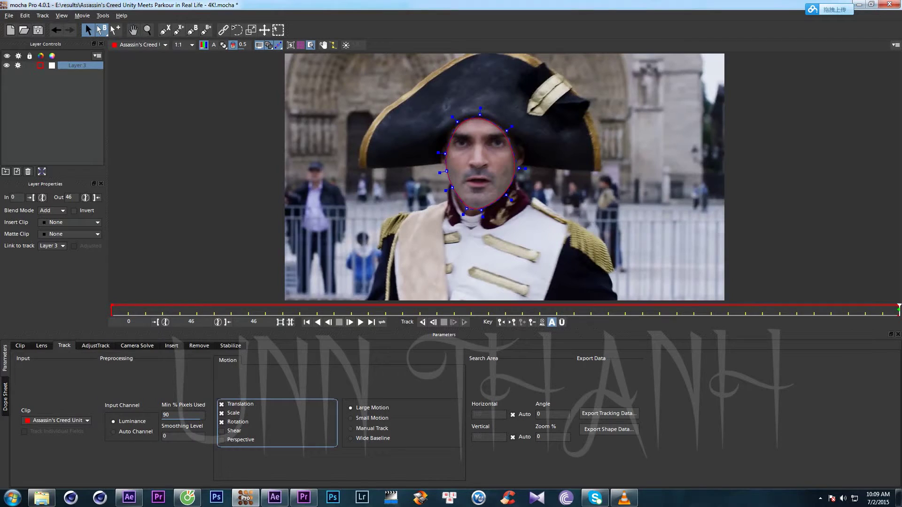
double_click(182, 415)
type("100")
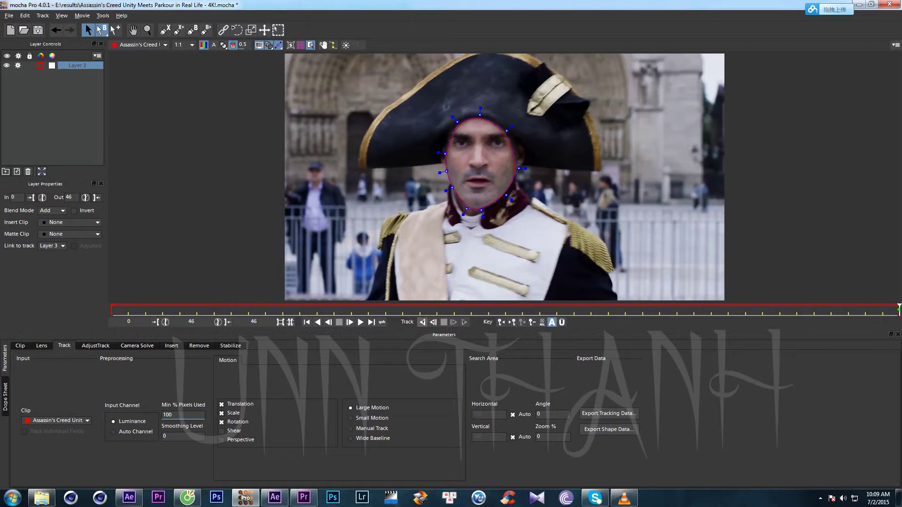
left_click(422, 322)
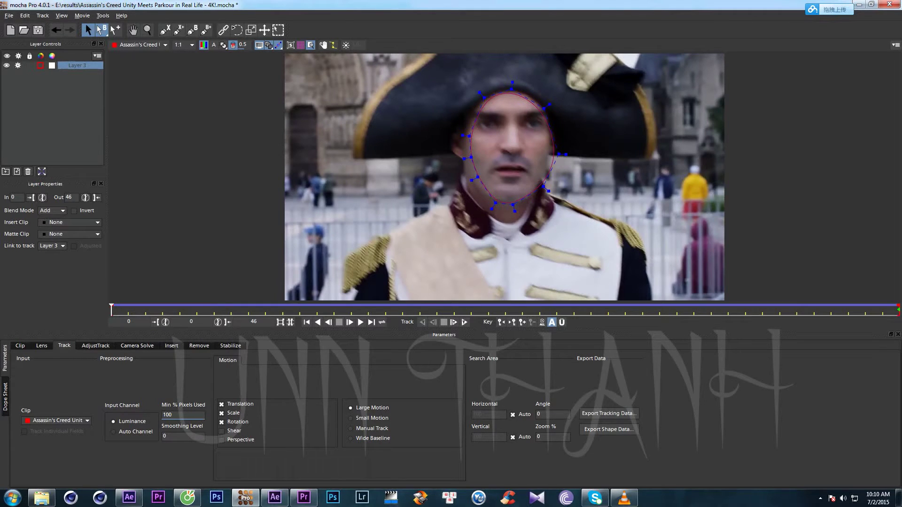
Switch to After Effects CC 2014 and preview how the tracked Mask 1 follows the face.
mouse_move(275, 498)
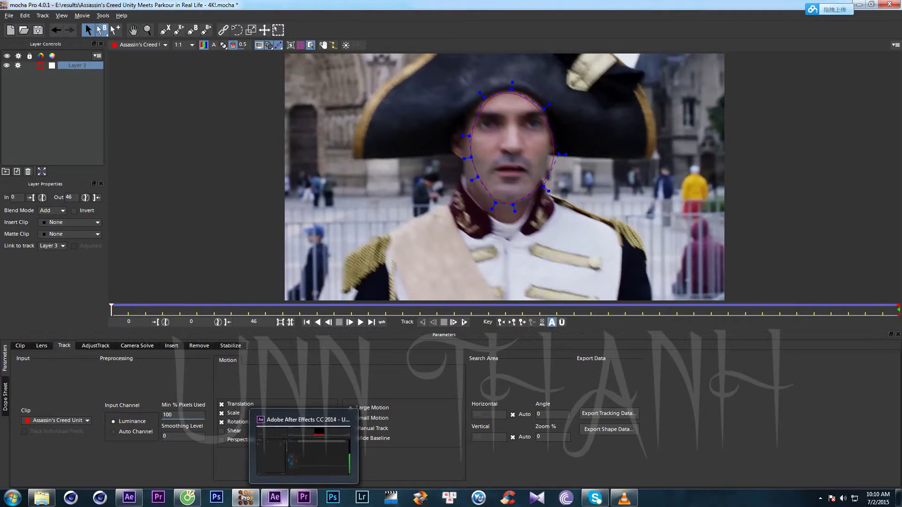
left_click(275, 447)
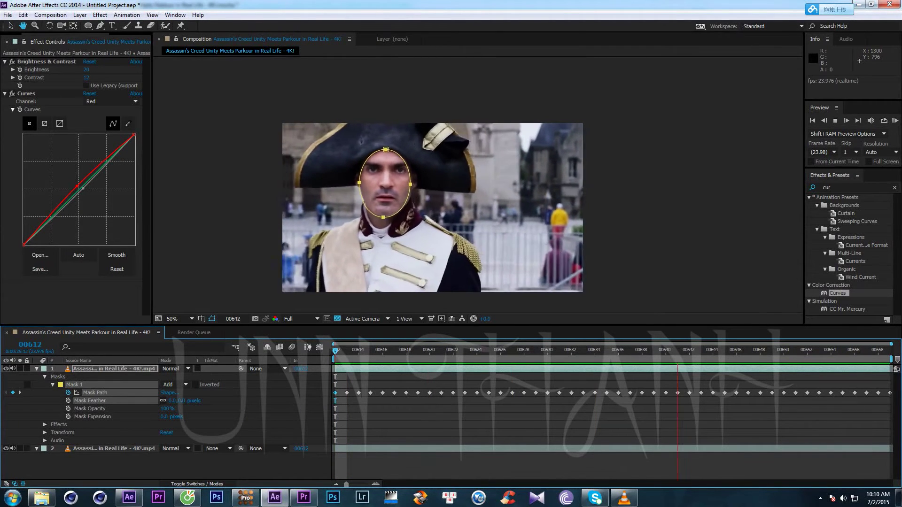
key("space")
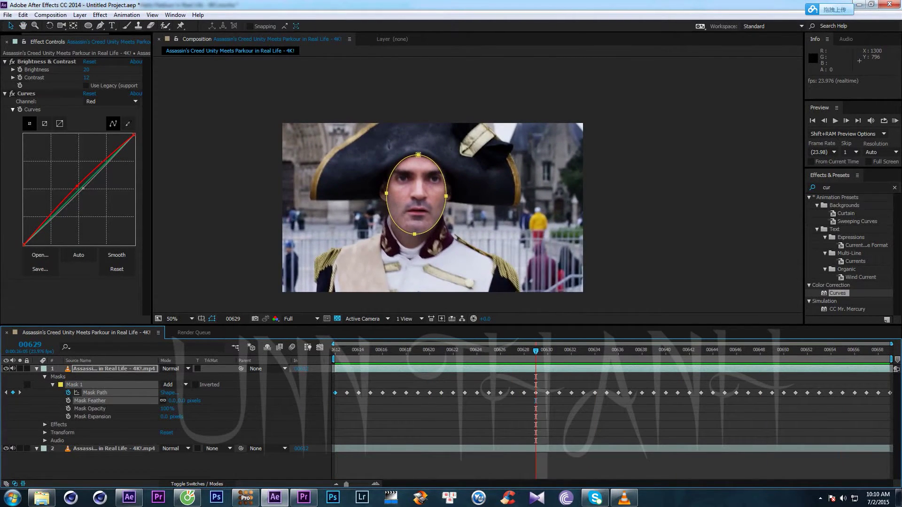
key("space")
key("space")
key("space")
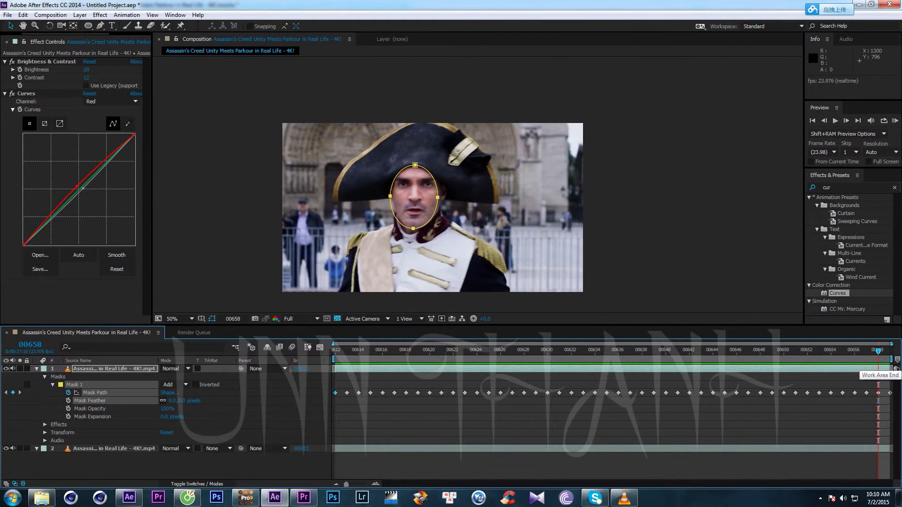
left_click(193, 332)
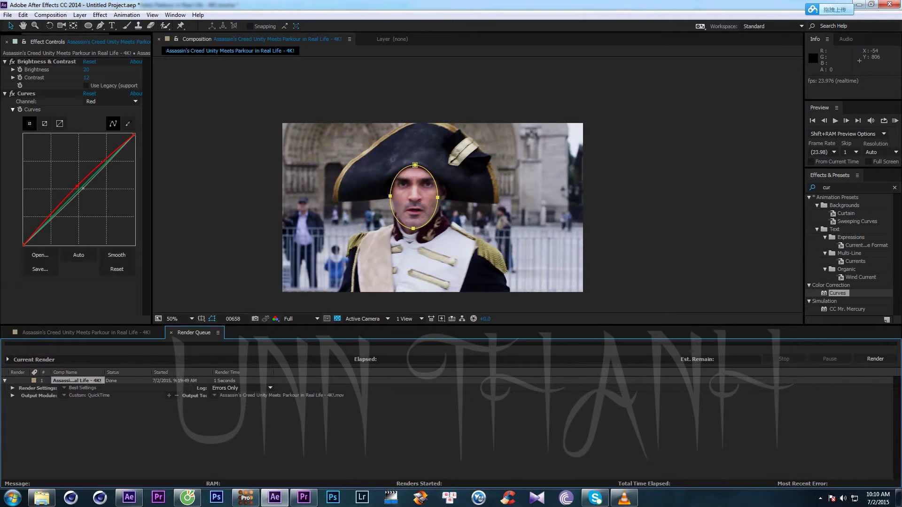
left_click(86, 333)
Move Mask 1 about 9 px right and 1 px up at frame 658, and realign it with the face at frame 657.
scroll(426, 190, "up", 1)
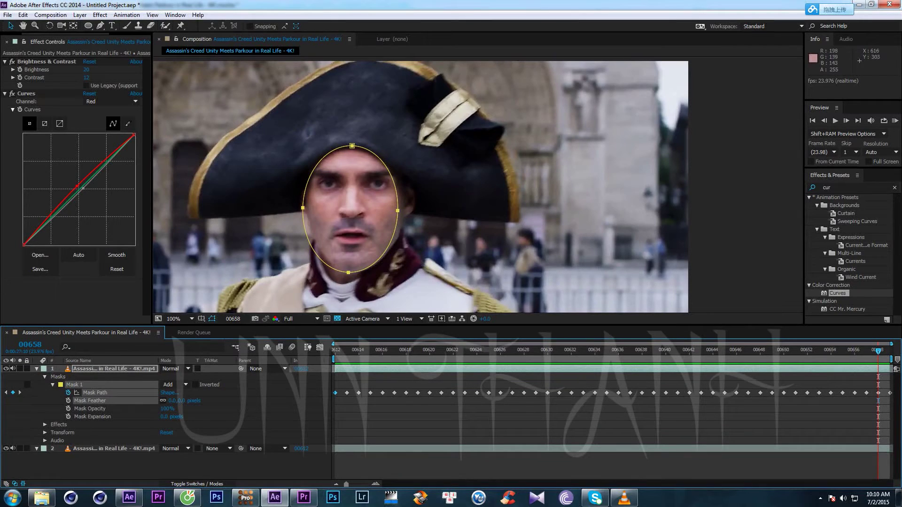
double_click(352, 210)
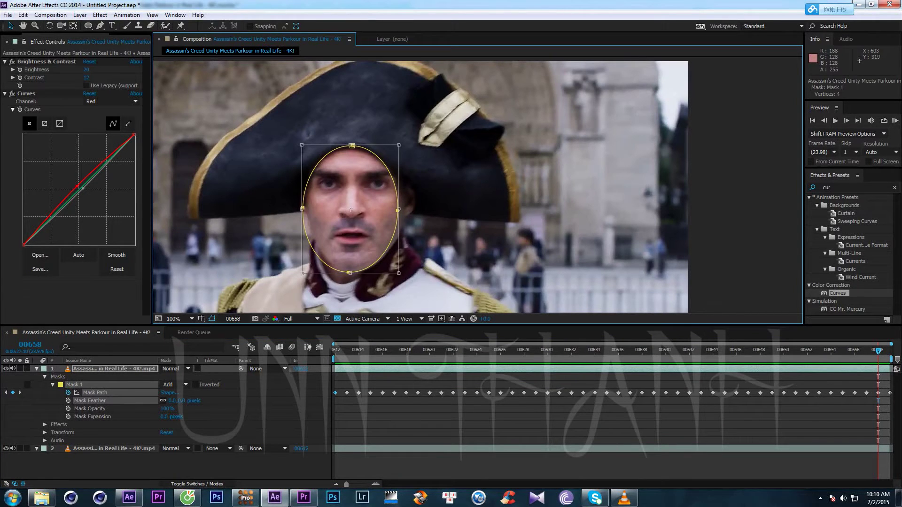
left_click_drag(351, 210, 355, 209)
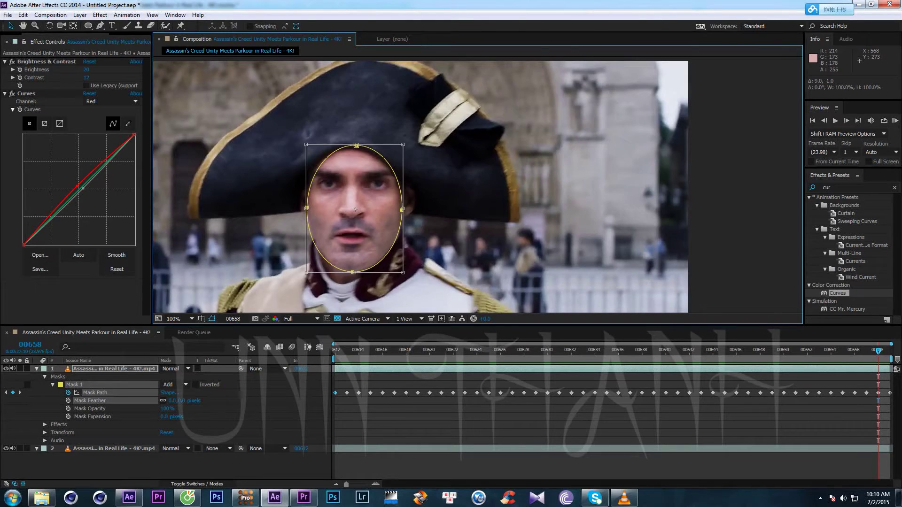
key("Page_Up")
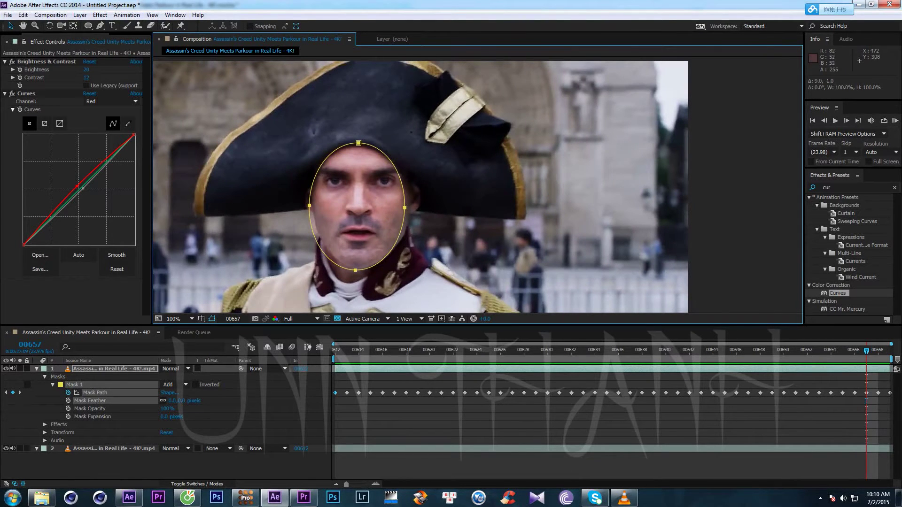
left_click_drag(310, 207, 315, 206)
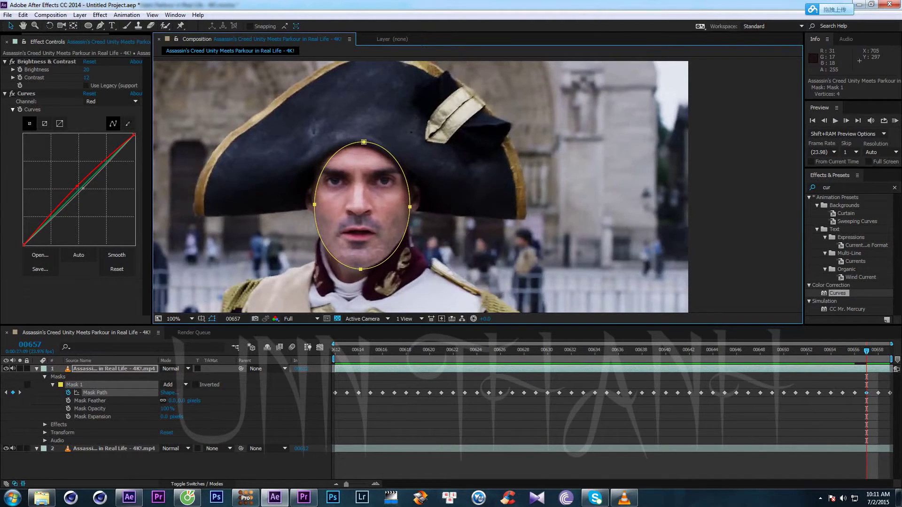
Compare the corrected mask position repeatedly between frames 657 and 658.
key("Page_Down")
key("Page_Up")
key("Page_Down")
key("Page_Up")
key("Page_Down")
key("Page_Up")
key("Page_Down")
key("Page_Up")
key("Page_Down")
key("Page_Up")
key("Page_Down")
key("Page_Up")
key("Page_Down")
key("Page_Up")
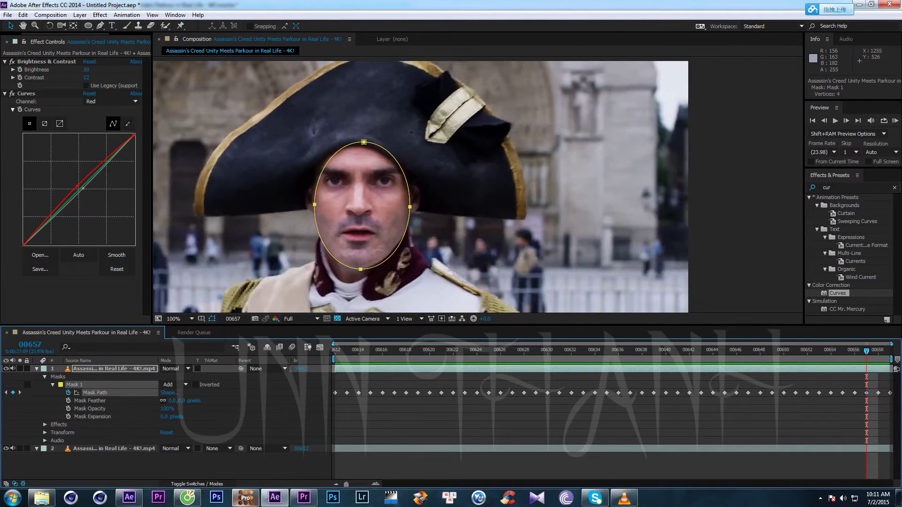
Switch to mocha Pro and reshape the tracked face spline at frame 0 so its points follow the face outline.
left_click(244, 499)
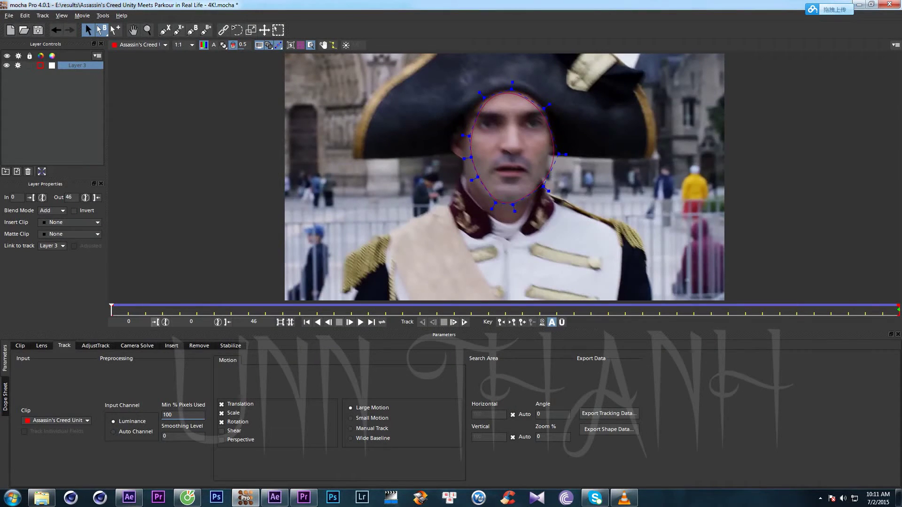
left_click_drag(112, 309, 574, 309)
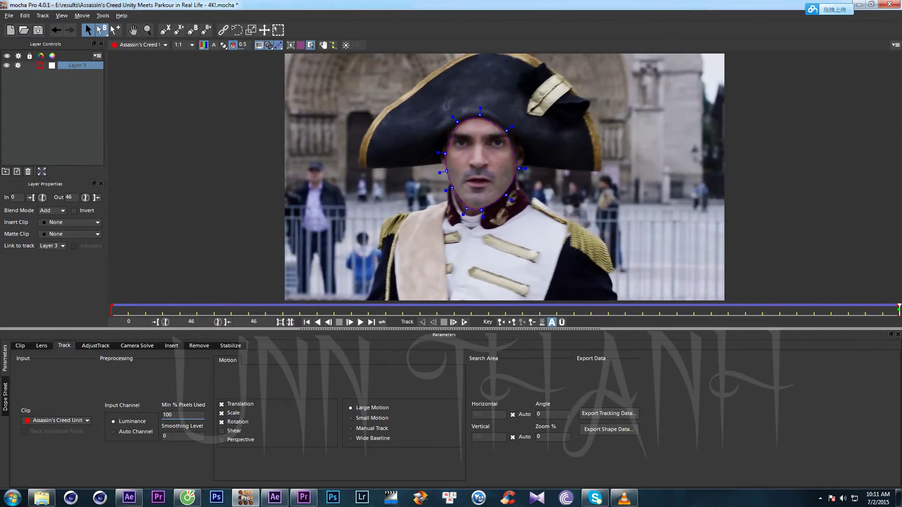
key("z")
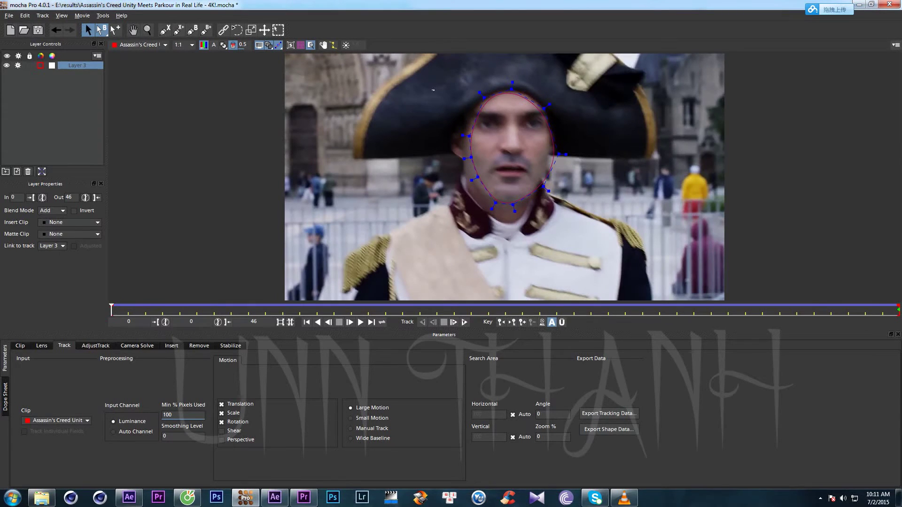
left_click_drag(471, 183, 497, 249)
left_click_drag(470, 136, 462, 137)
left_click_drag(544, 109, 511, 87)
left_click_drag(559, 154, 552, 149)
mouse_move(111, 308)
left_mouse_down()
mouse_move(266, 308)
mouse_move(111, 308)
left_mouse_up()
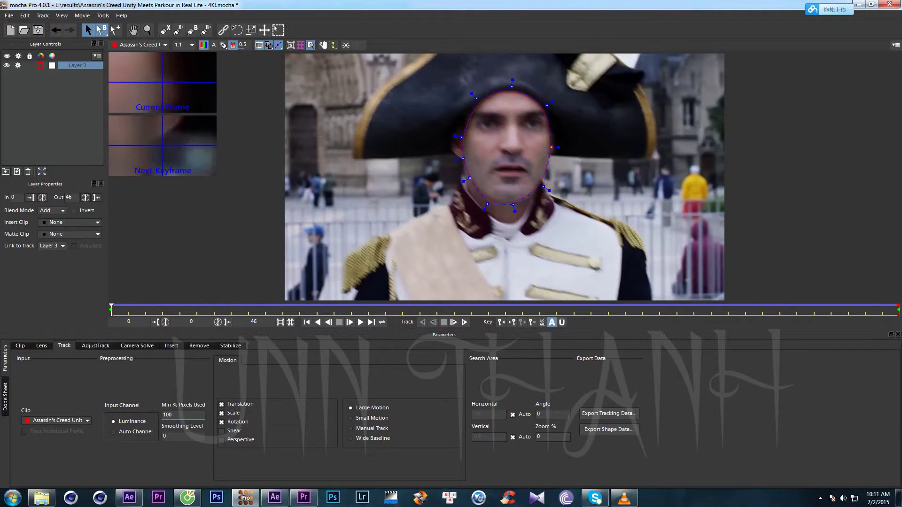
Play the tracked face shape from frame 0 to check how it follows the face, and switch back to After Effects CC 2014.
key("t")
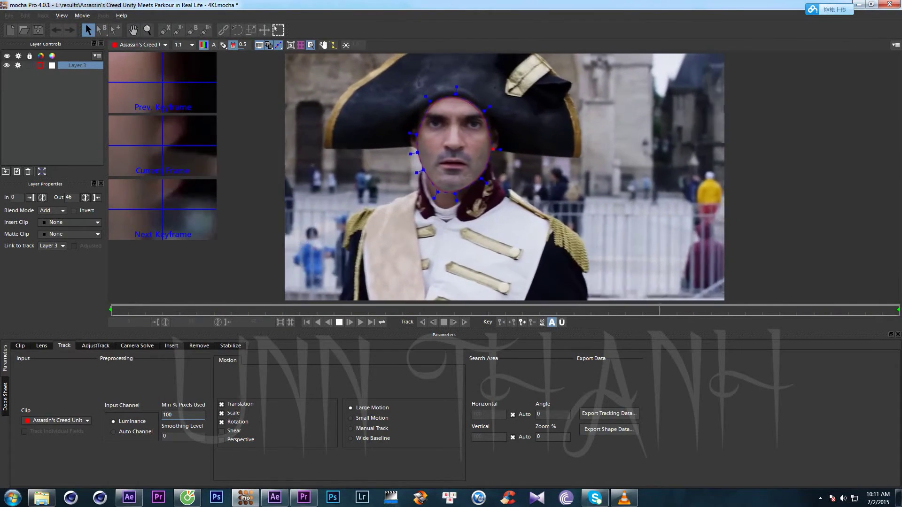
key("space")
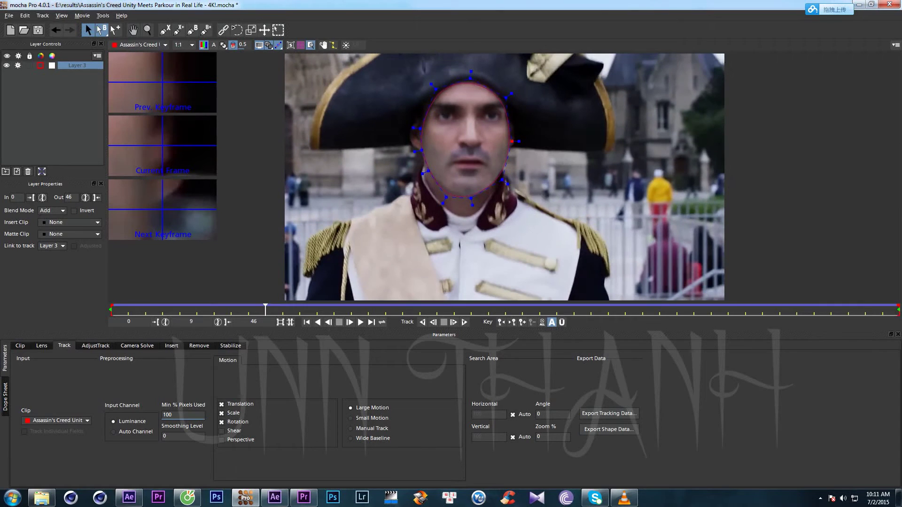
key("Home")
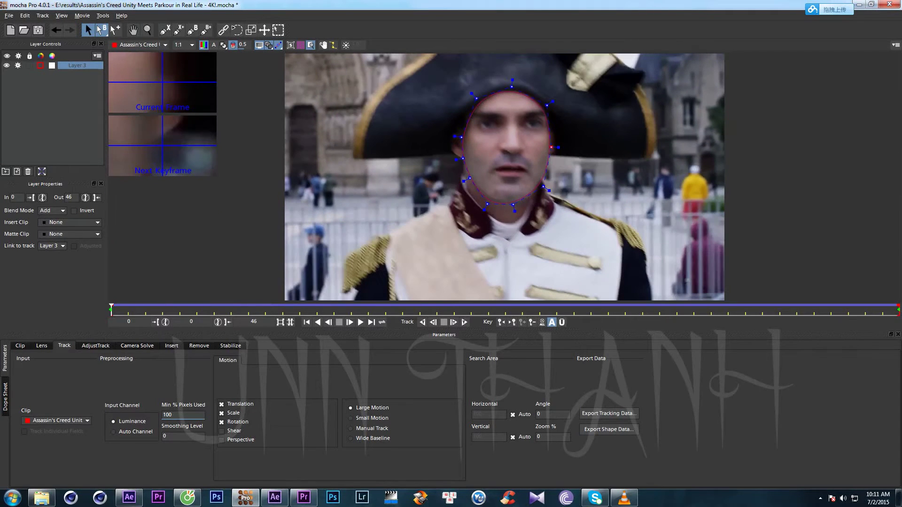
key("space")
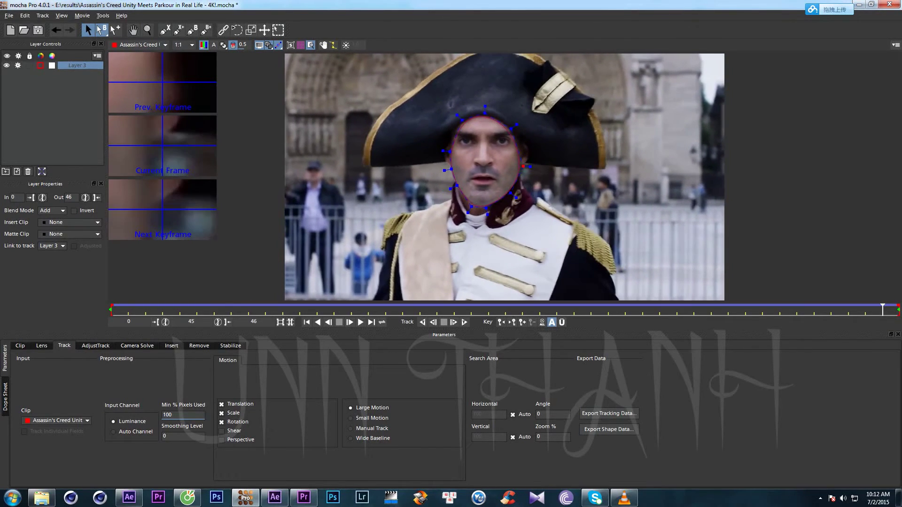
left_click(275, 498)
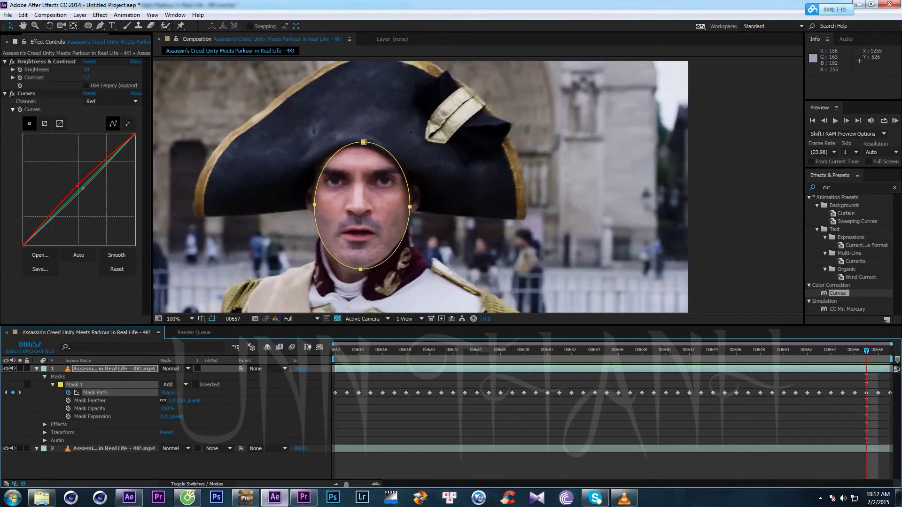
Go to frame 612, set Mask 1's feather to 35 pixels and hide the mask outlines in the composition view.
mouse_move(866, 351)
left_mouse_down()
mouse_move(336, 351)
mouse_move(878, 352)
left_mouse_up()
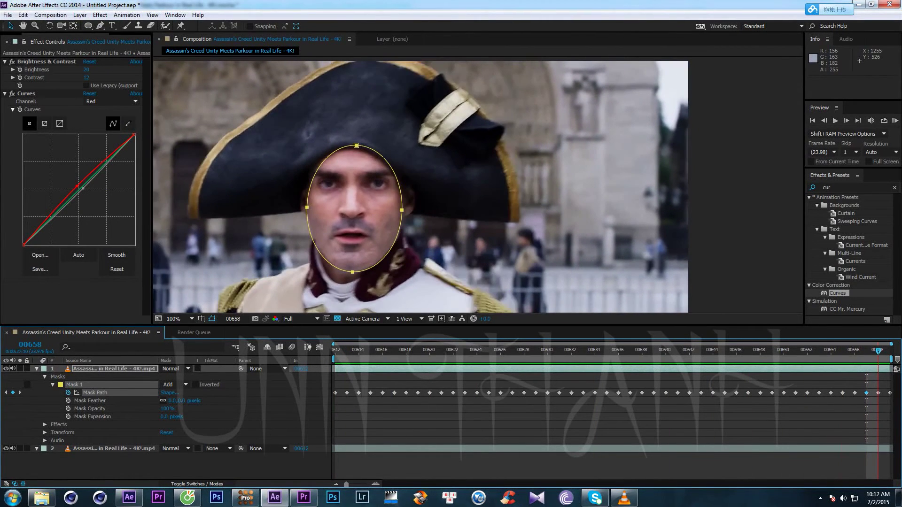
key("space")
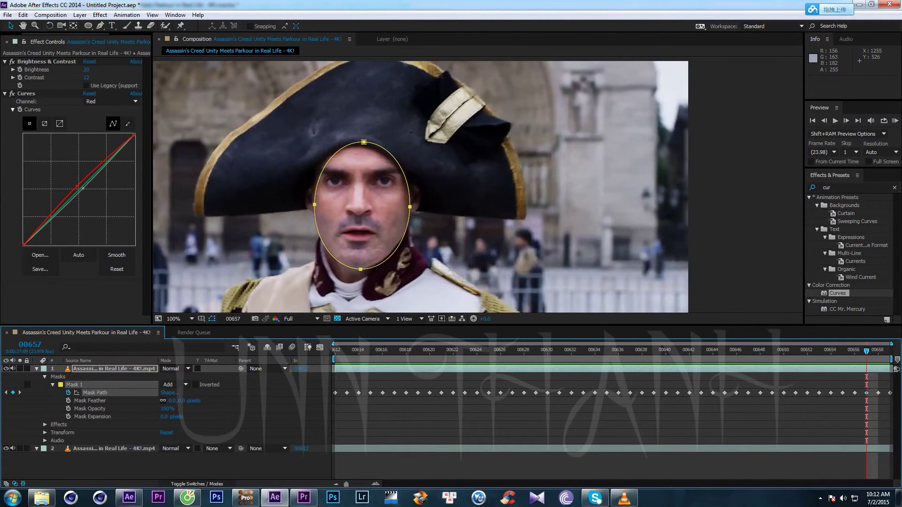
key("Home")
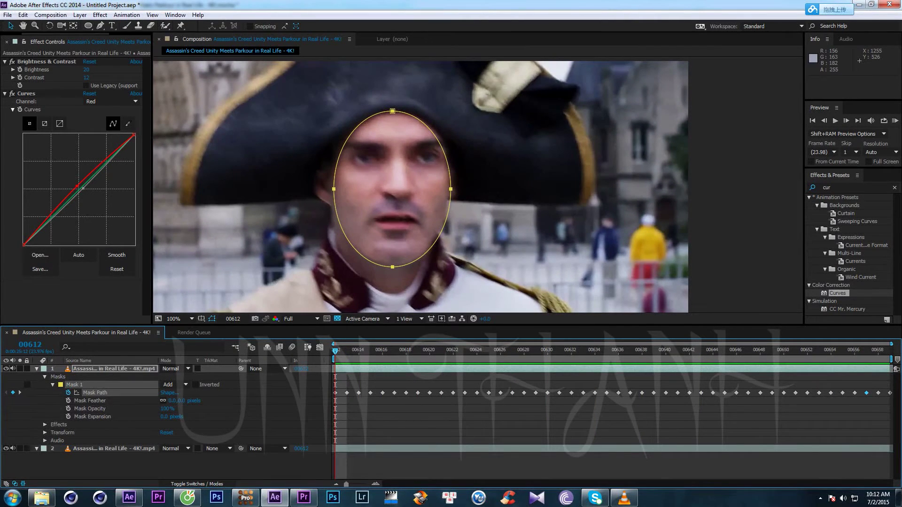
left_click_drag(174, 401, 192, 400)
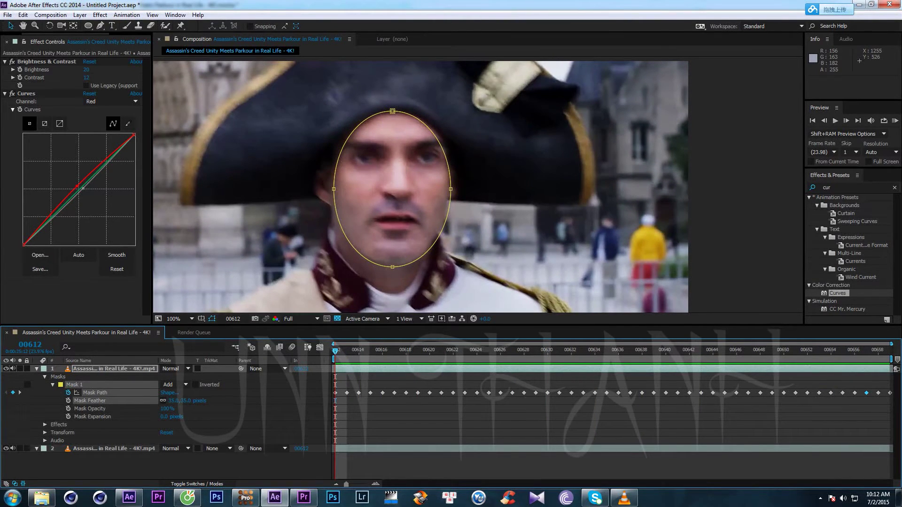
left_click(212, 319)
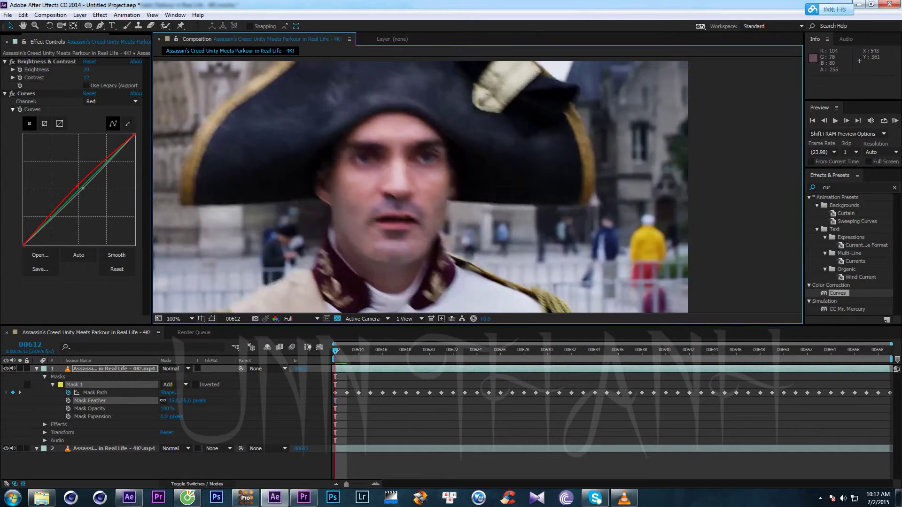
Play the whole composition several times to check the feathered face correction, and go back to frame 612.
scroll(234, 269, "down", 1)
left_click_drag(411, 214, 426, 200)
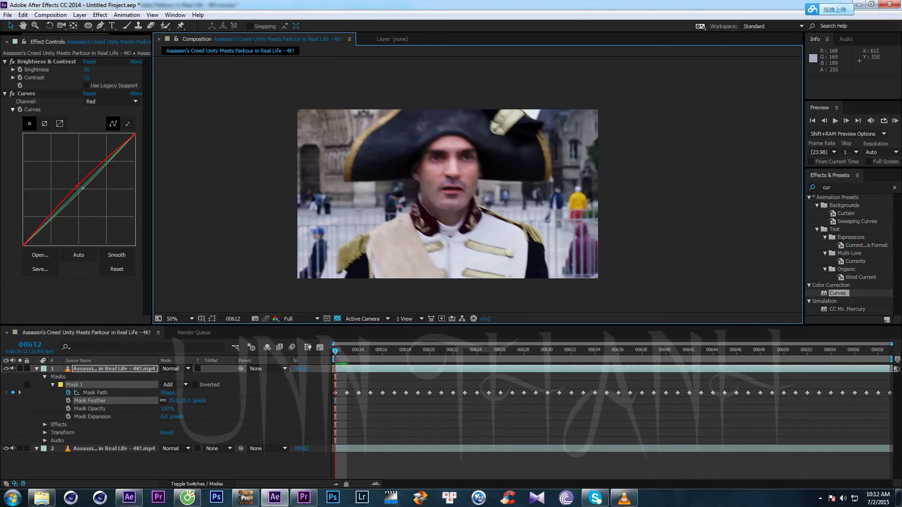
key("space")
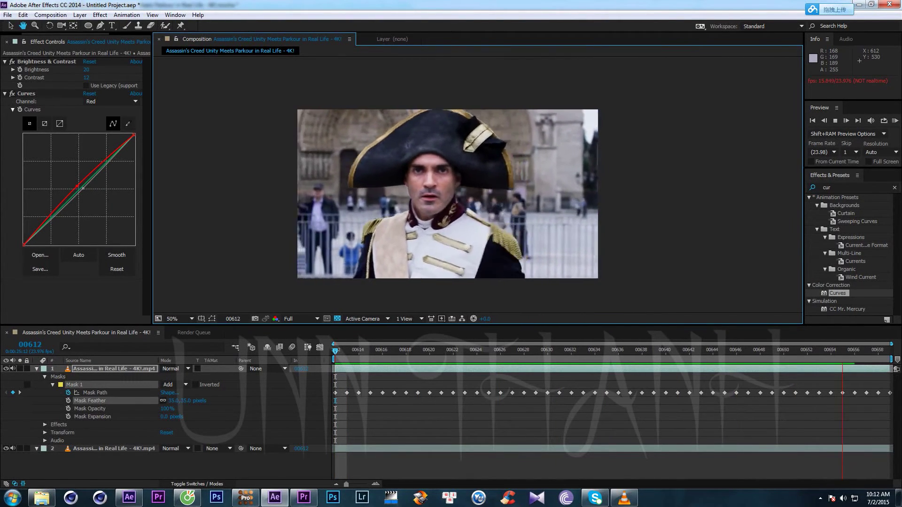
key("space")
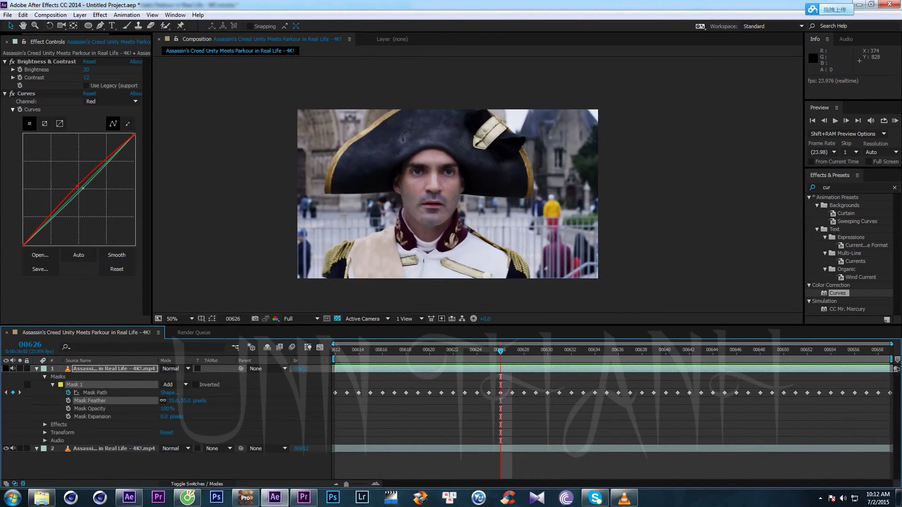
key("space")
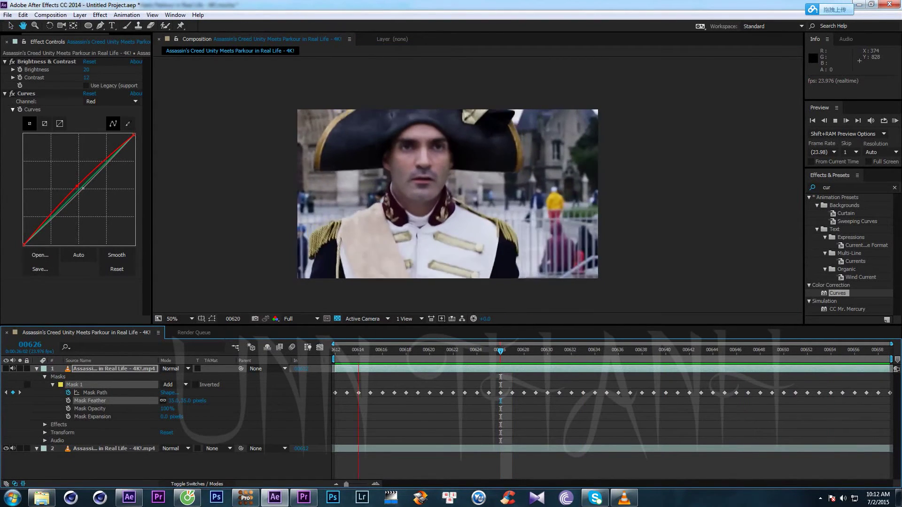
key("space")
key("space")
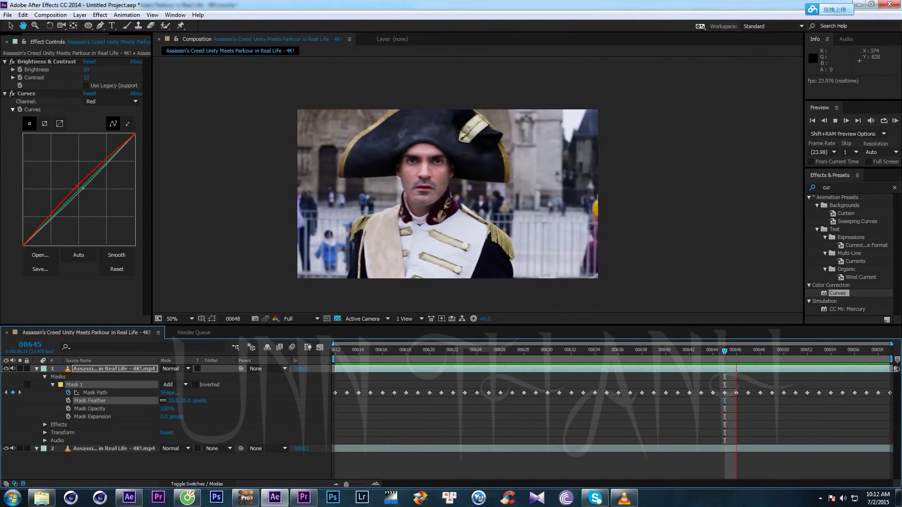
key("space")
key("Home")
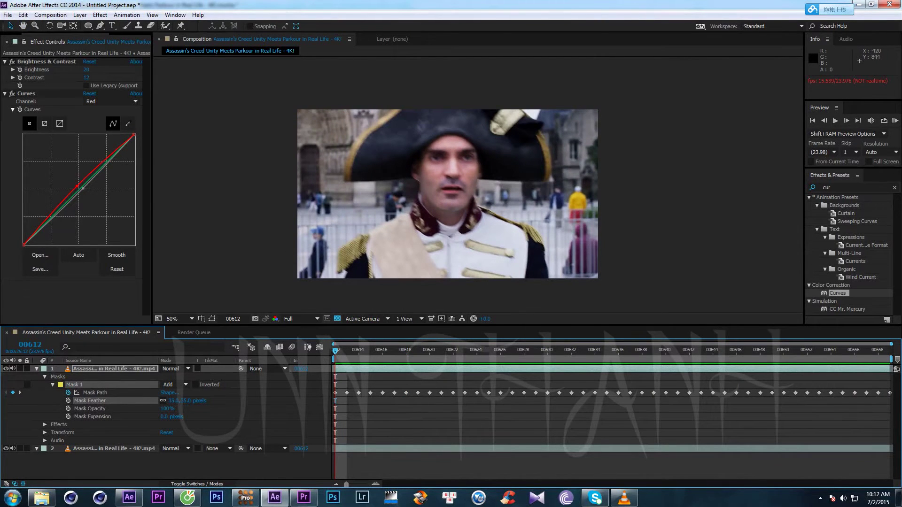
left_click(245, 498)
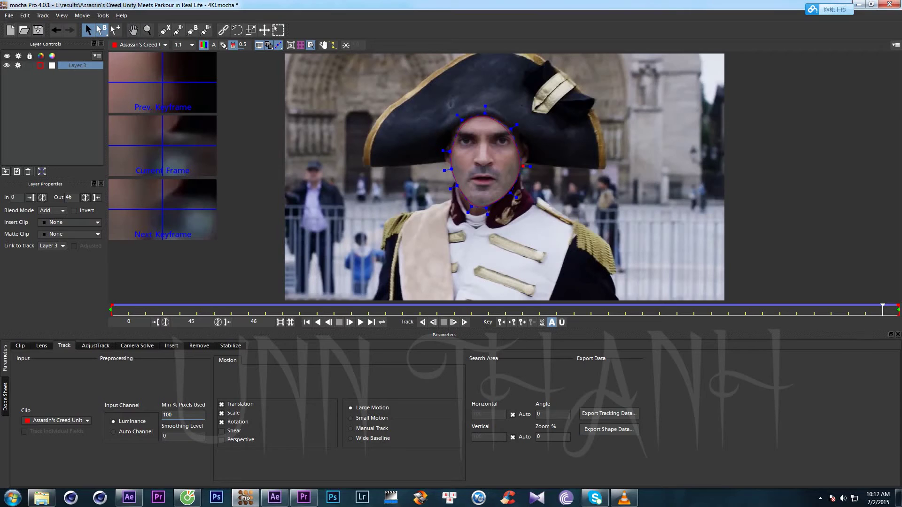
left_click(274, 498)
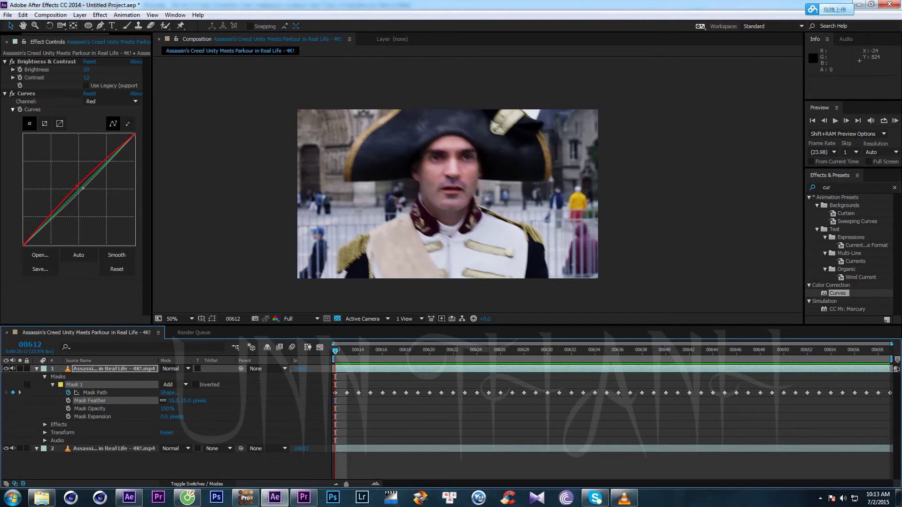
Import the .mov version of Assassin's Creed Unity Meets Parkour in Real Life - 4K! as footage and create a new composition from it.
key("ctrl+i")
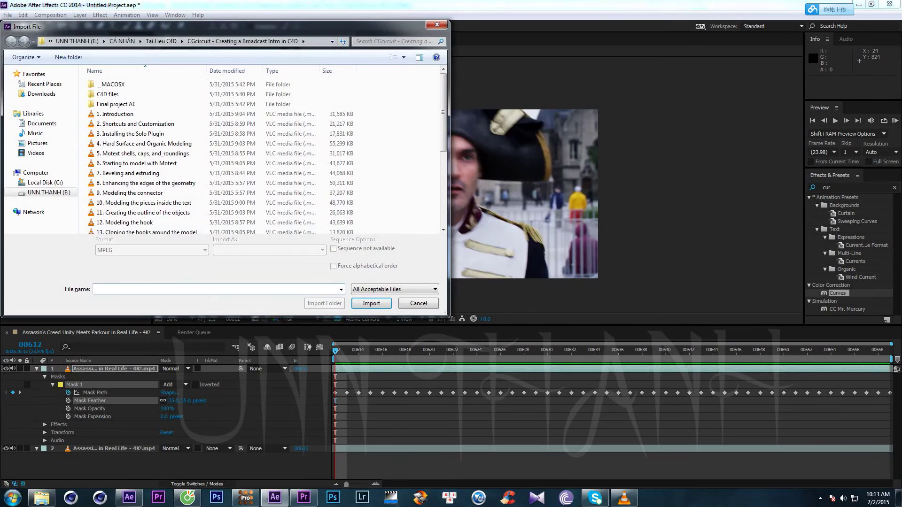
left_click(49, 193)
left_click(149, 213)
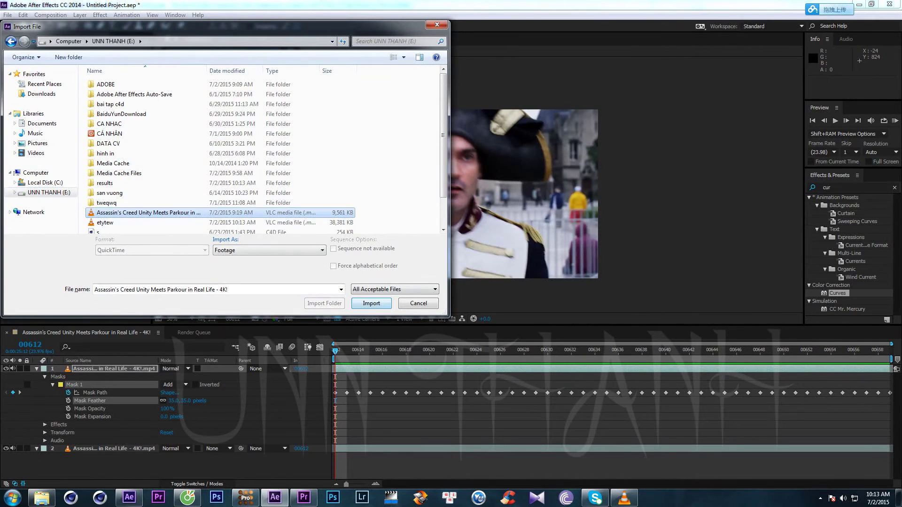
key("Return")
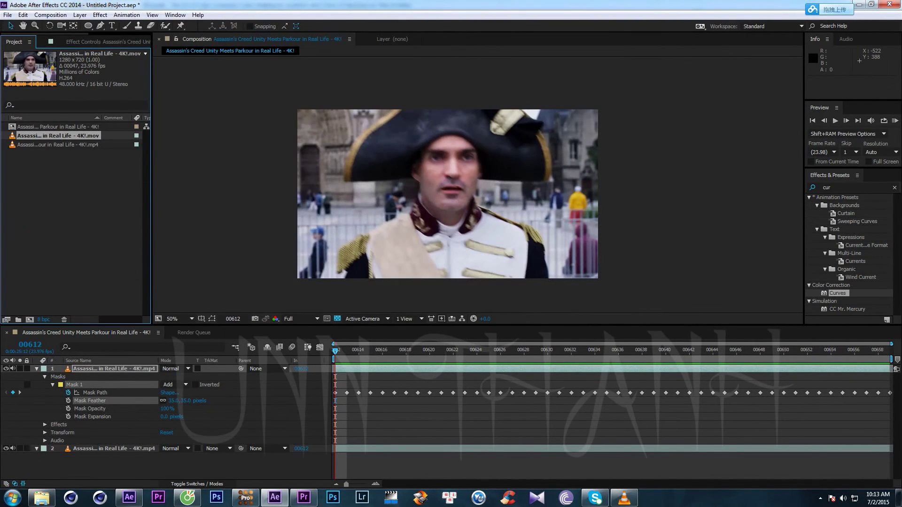
left_click_drag(27, 294, 30, 320)
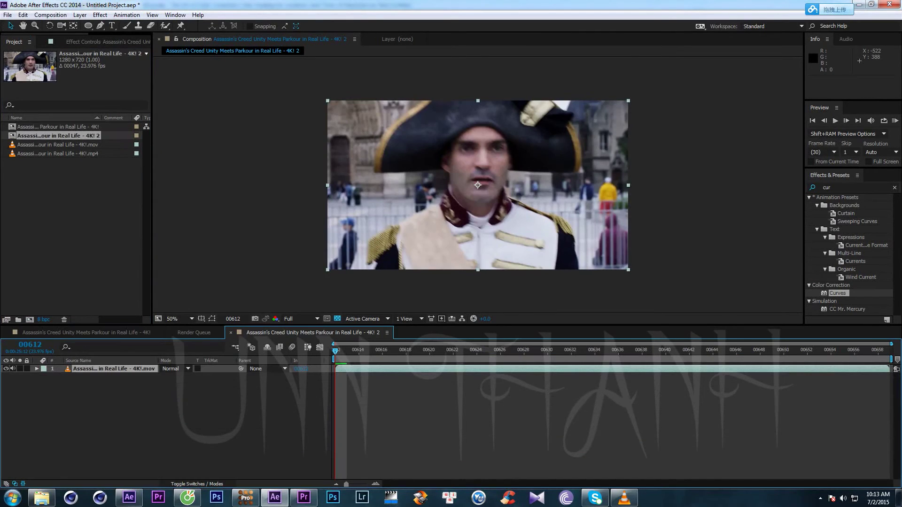
Play the new composition through, go back to frame 612 and duplicate its footage layer.
key("space")
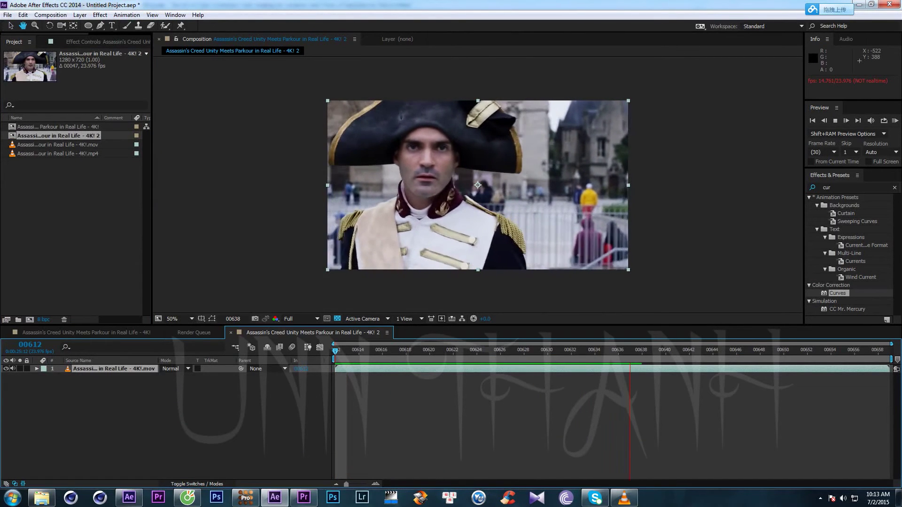
key("space")
key("Home")
key("ctrl+d")
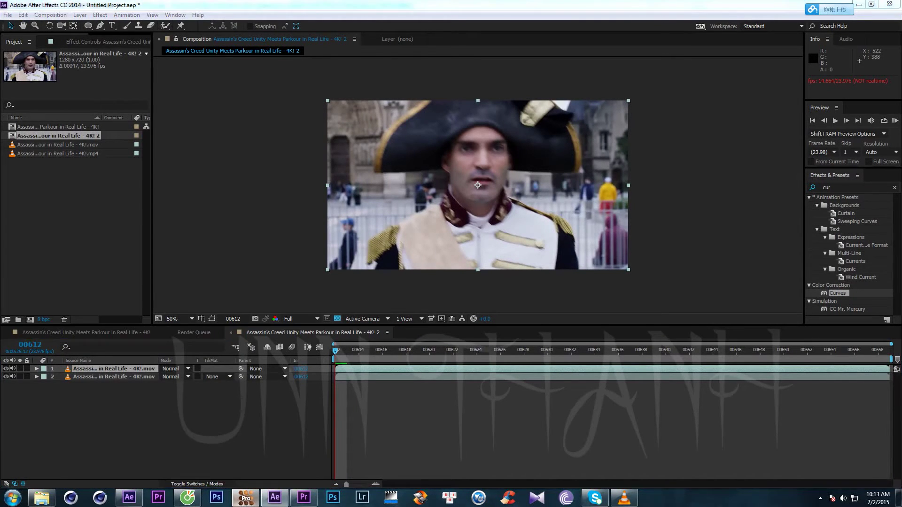
Switch to mocha Pro and copy the selected layer's shape data to the clipboard in the "mocha shape data for AE" format.
left_click(245, 497)
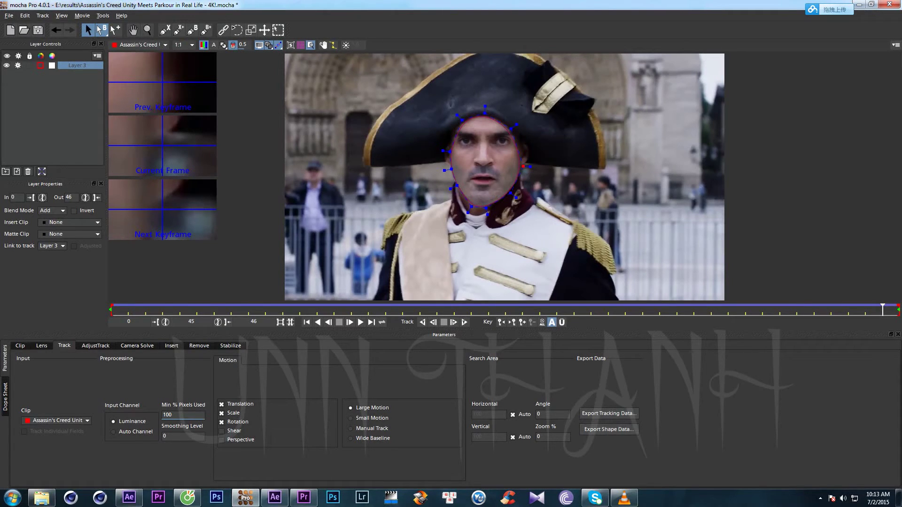
left_click(609, 429)
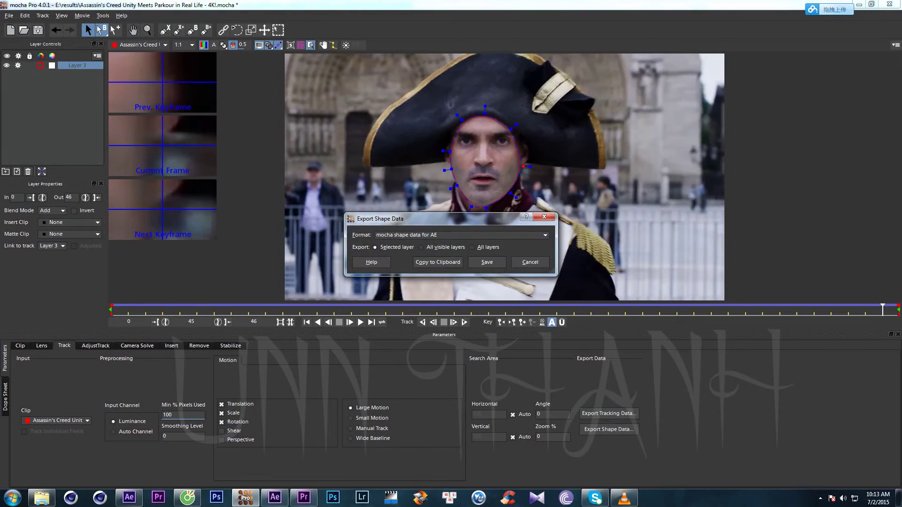
left_click(462, 236)
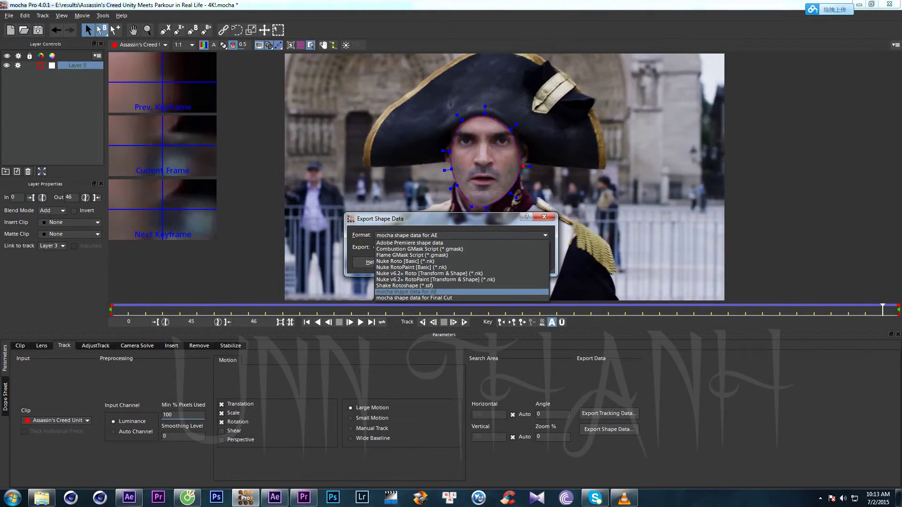
key("Up")
key("Up")
key("Up")
key("Up")
key("Up")
key("Up")
key("Up")
key("Down")
key("Down")
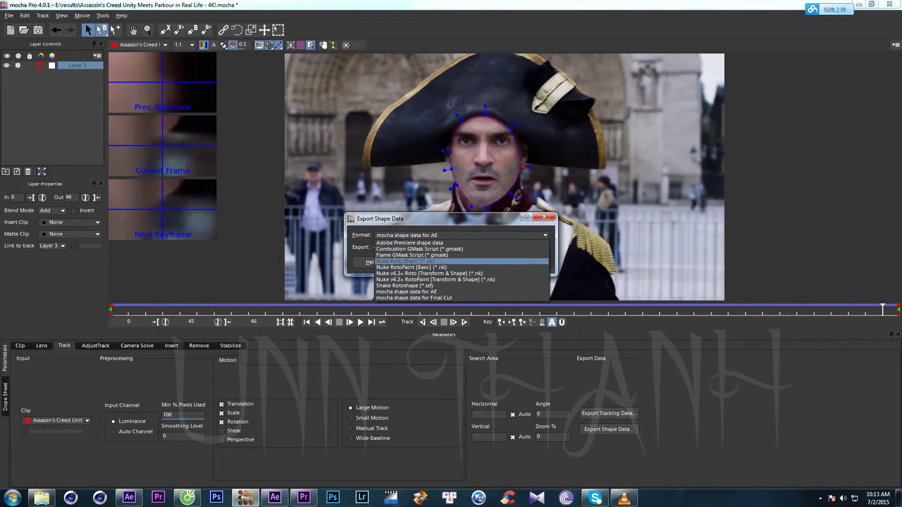
key("Down")
key("Down")
key("Down")
key("Down")
key("Down")
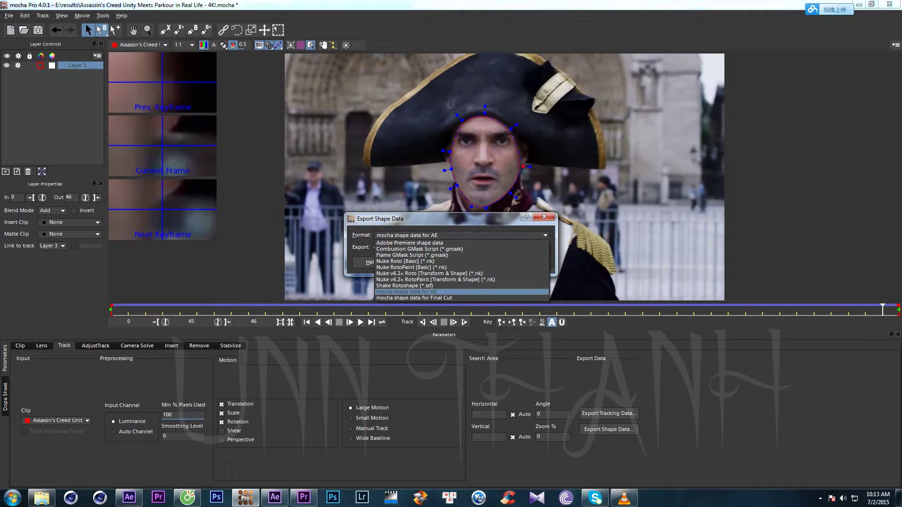
key("Return")
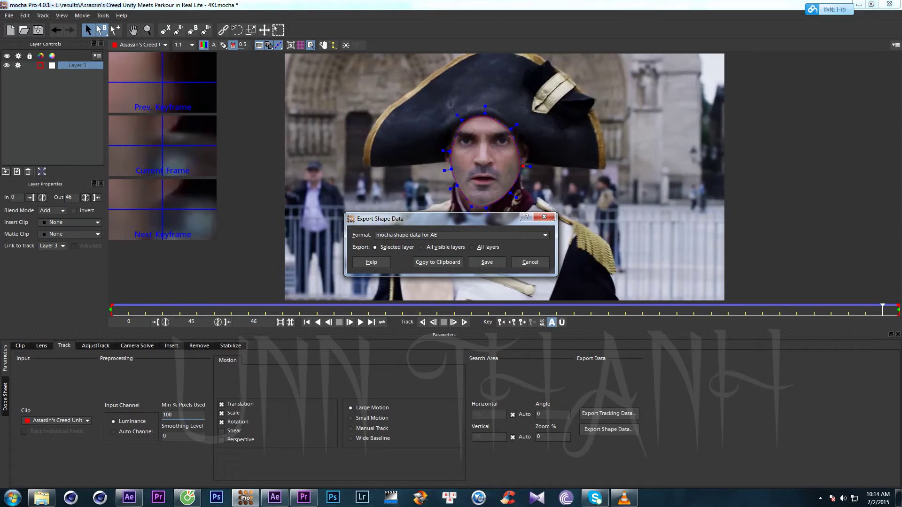
left_click(438, 263)
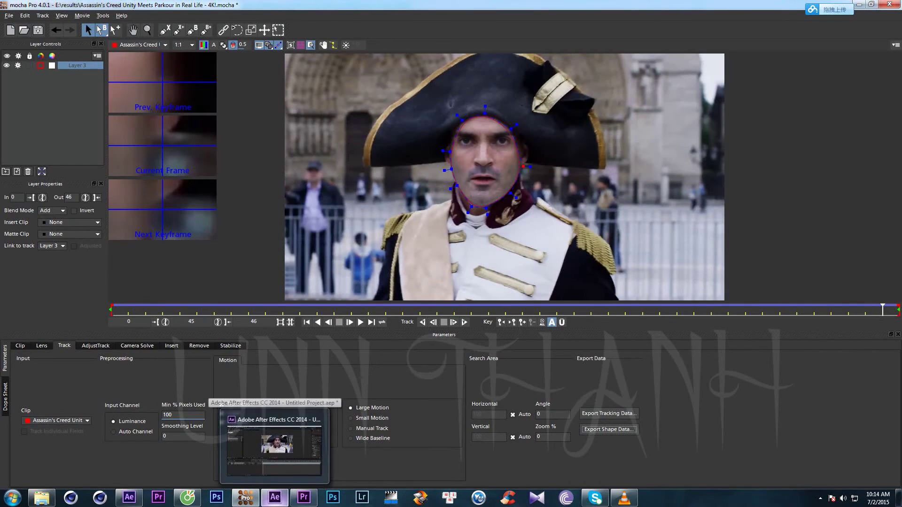
Switch to the older After Effects version, delete the masked top layer and duplicate the remaining footage layer.
left_click(274, 451)
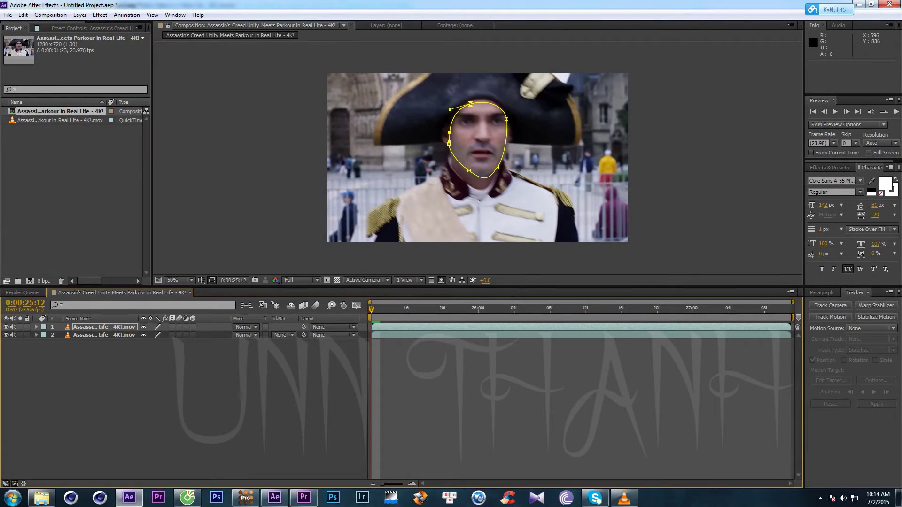
key("Delete")
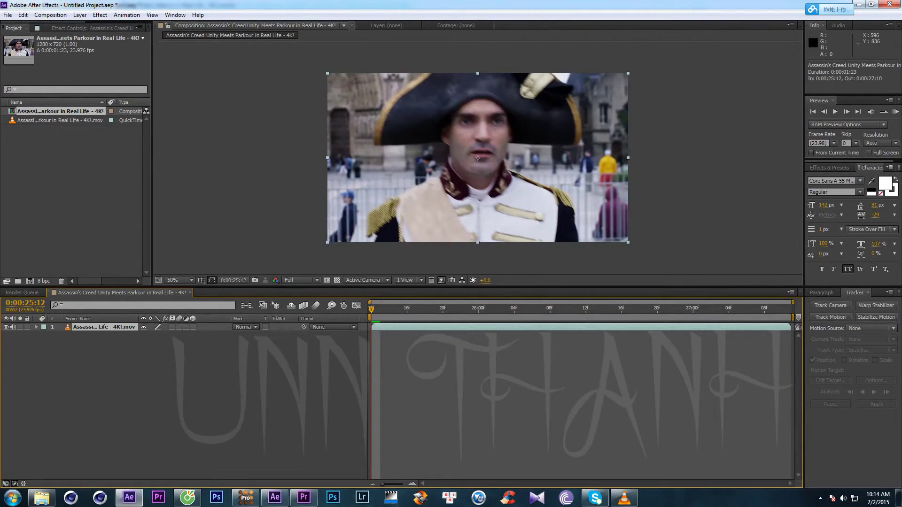
key("ctrl+d")
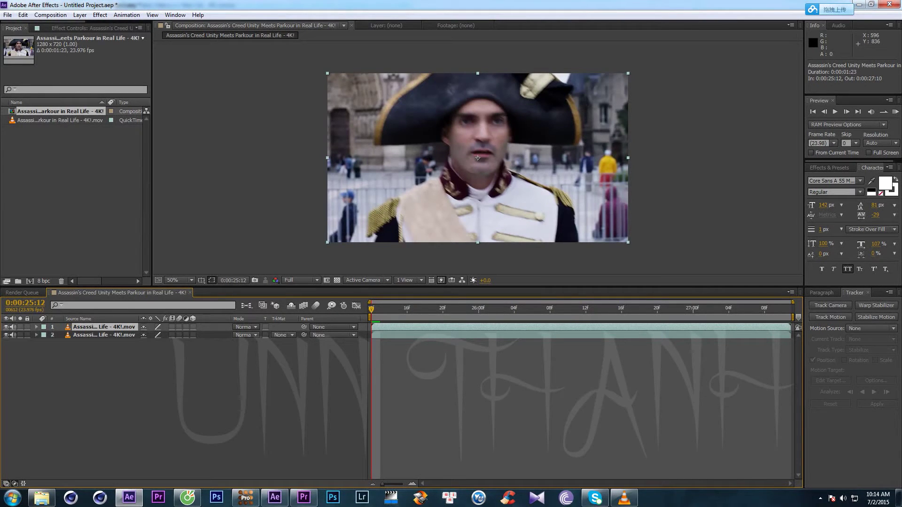
Switch to After Effects CC 2014 and paste the mocha mask onto the top footage layer.
left_click(275, 498)
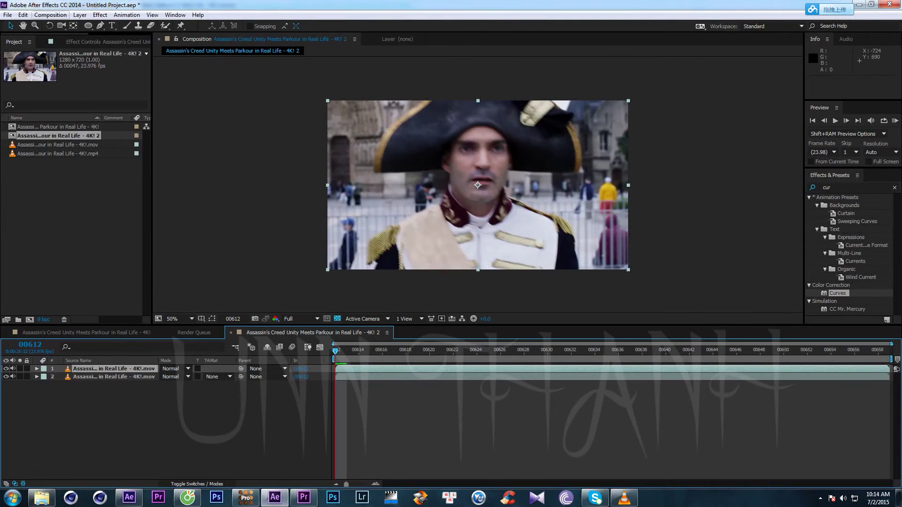
left_click(23, 15)
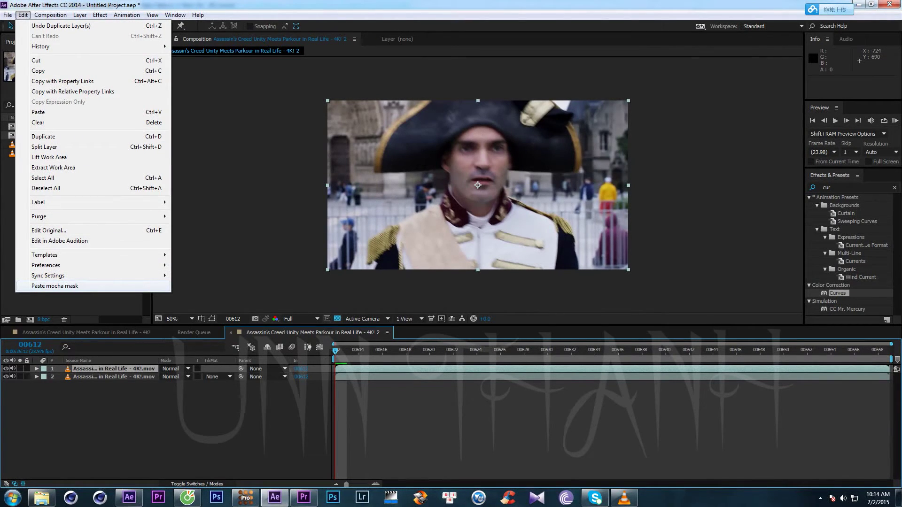
left_click(55, 286)
Solo the masked top layer and play it to check that the mask follows the face.
left_click(19, 368)
key("space")
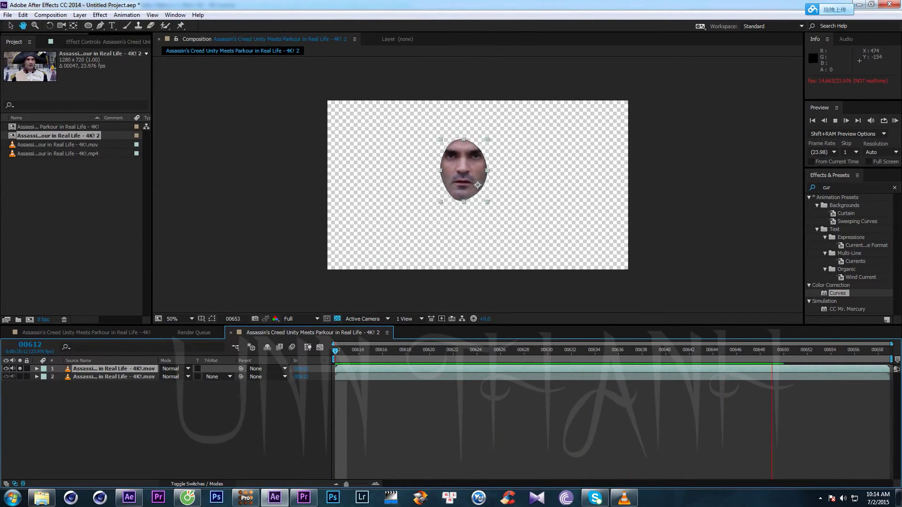
key("space")
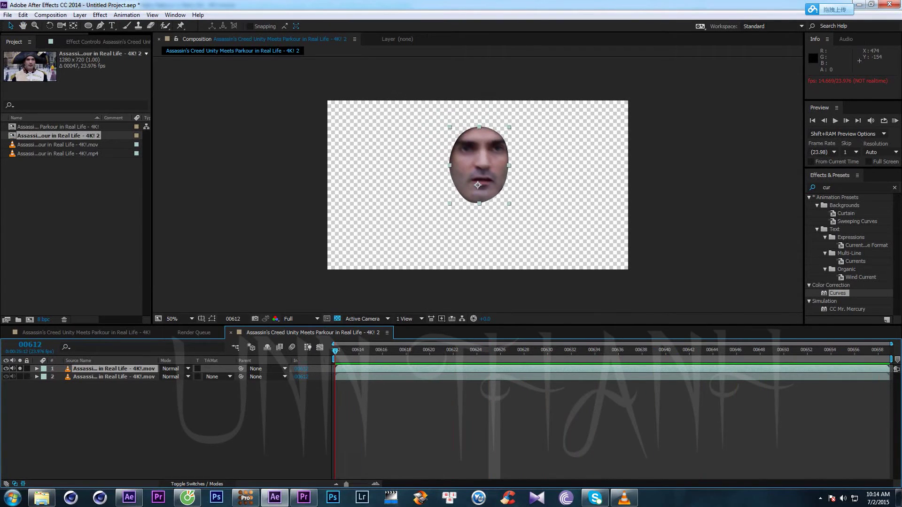
left_click(23, 14)
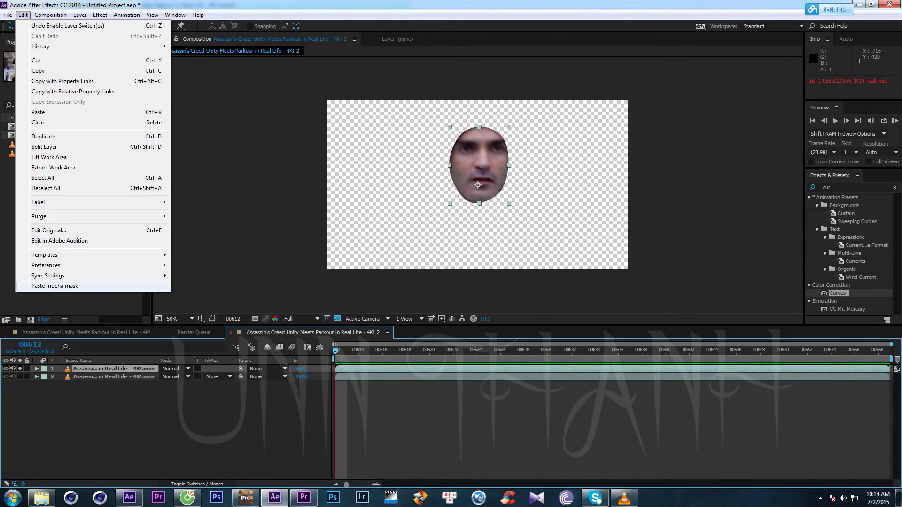
left_click(54, 286)
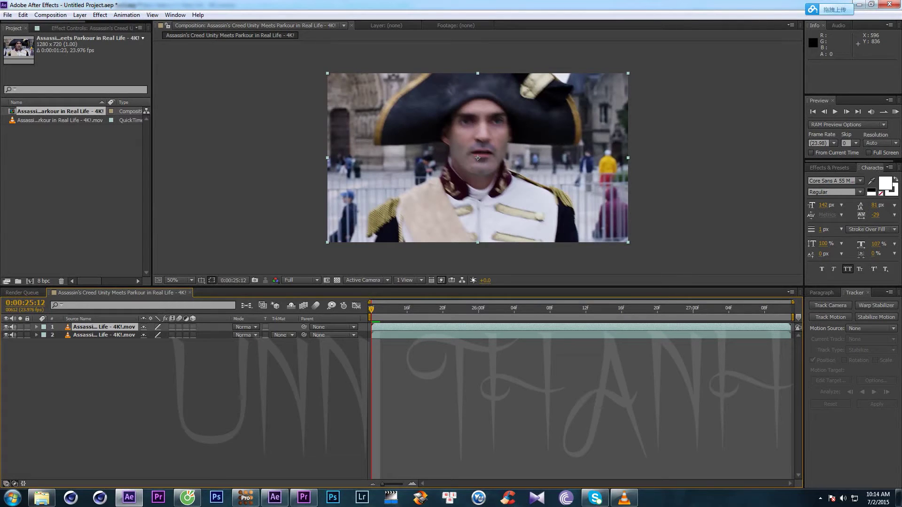
Paste the mocha shape data onto the top footage layer in the older After Effects version, and solo that layer for a preview.
mouse_move(372, 309)
left_mouse_down()
mouse_move(693, 309)
mouse_move(372, 309)
left_mouse_up()
left_click(246, 499)
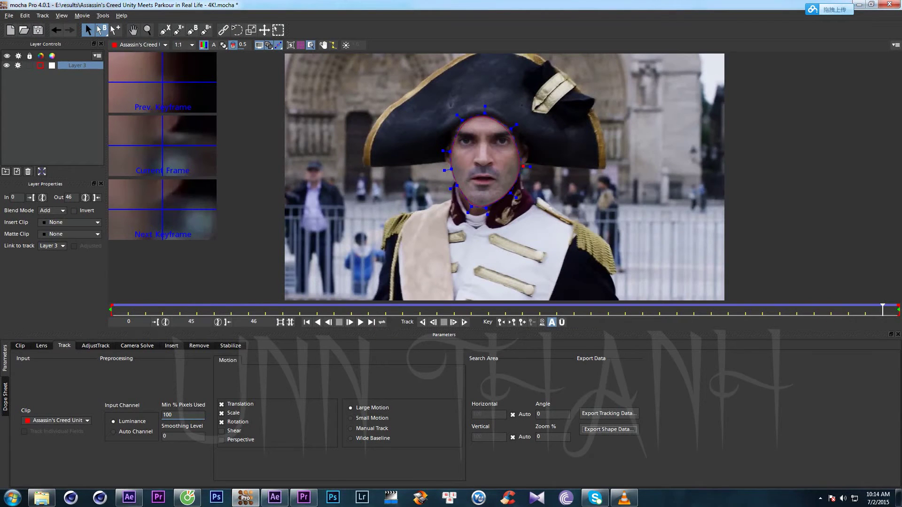
left_click(129, 499)
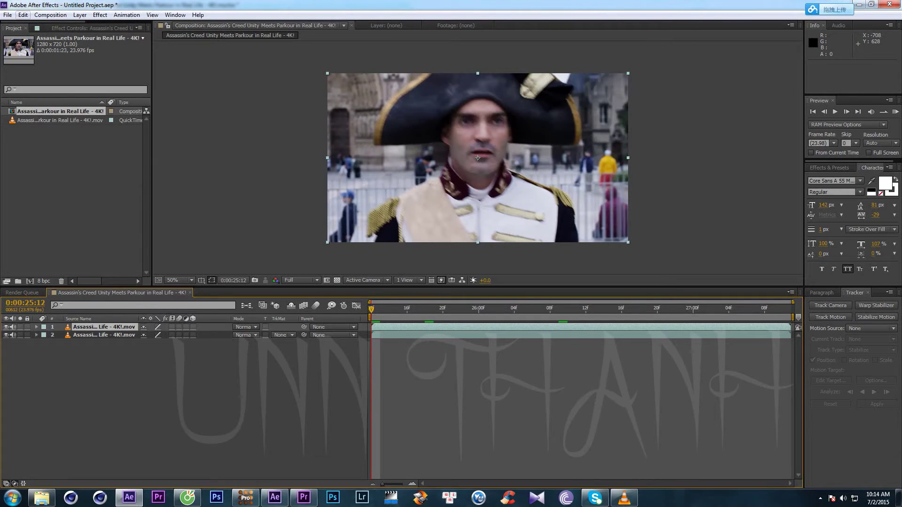
left_click(23, 15)
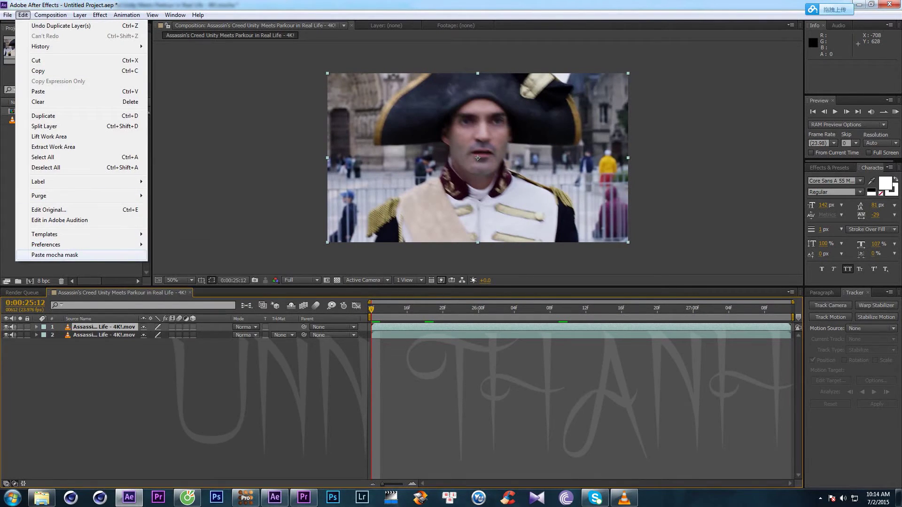
left_click(55, 255)
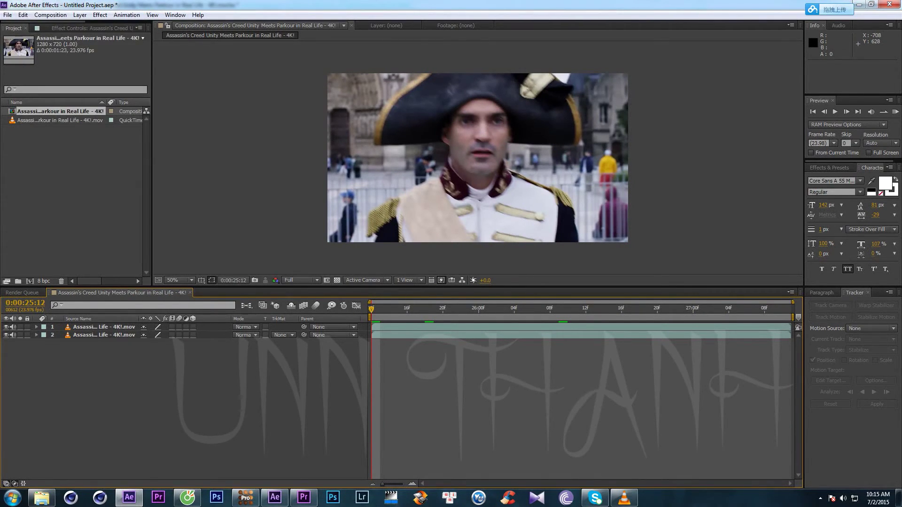
left_click(477, 157)
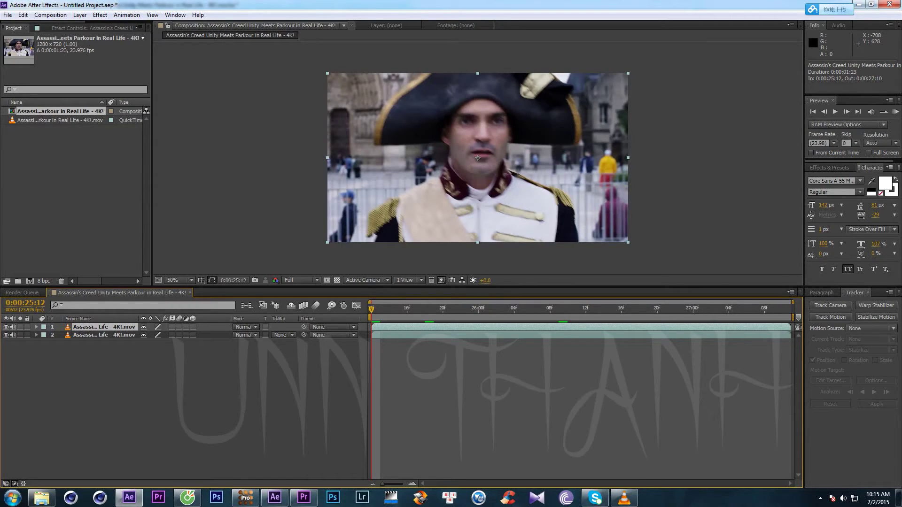
key("ctrl+v")
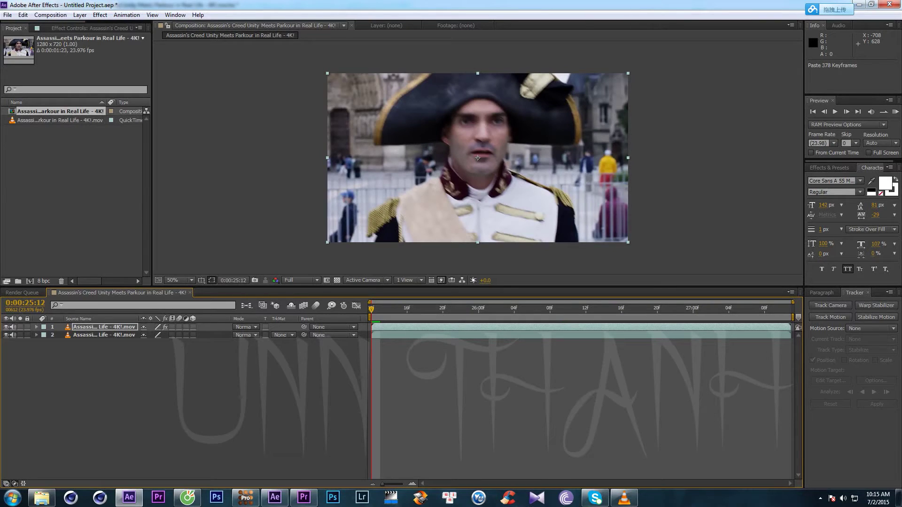
left_click(20, 327)
key("space")
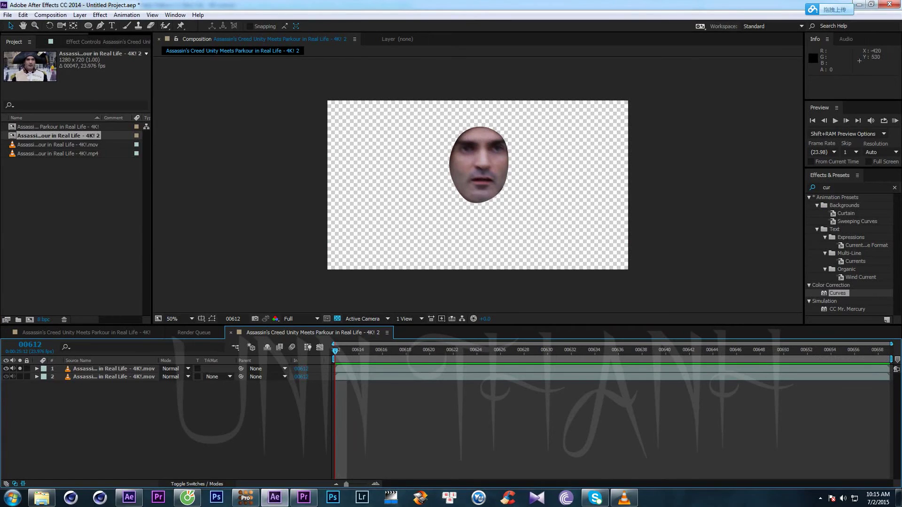
left_click(22, 14)
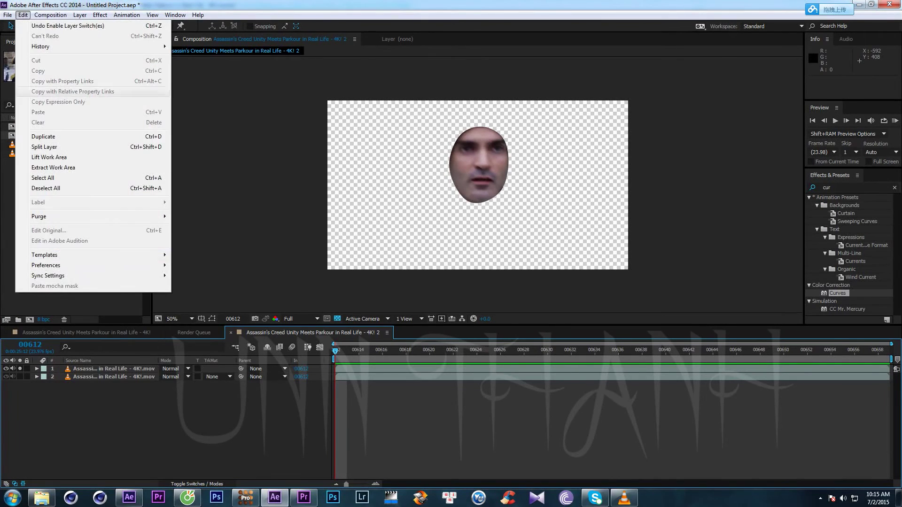
mouse_move(94, 276)
left_click(42, 399)
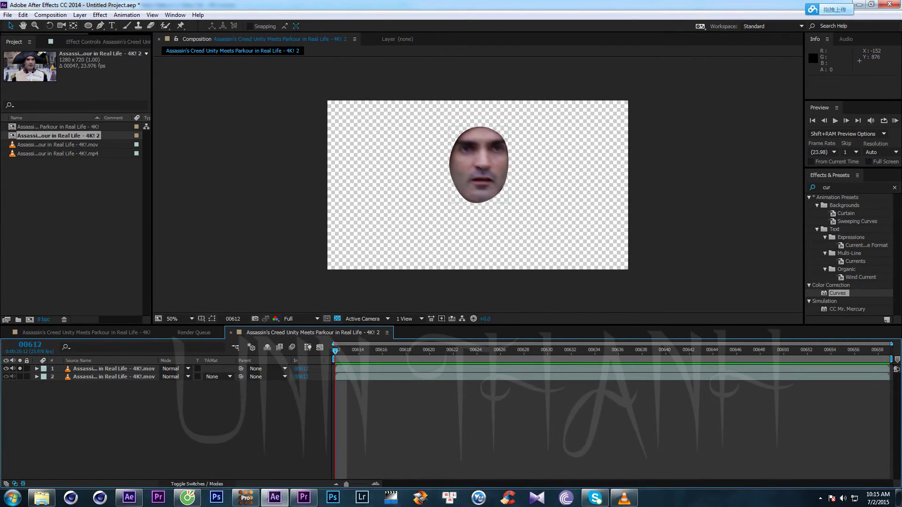
Copy Brightness & Contrast and Curves from the first composition's masked layer onto the top layer of the second composition.
left_click(86, 333)
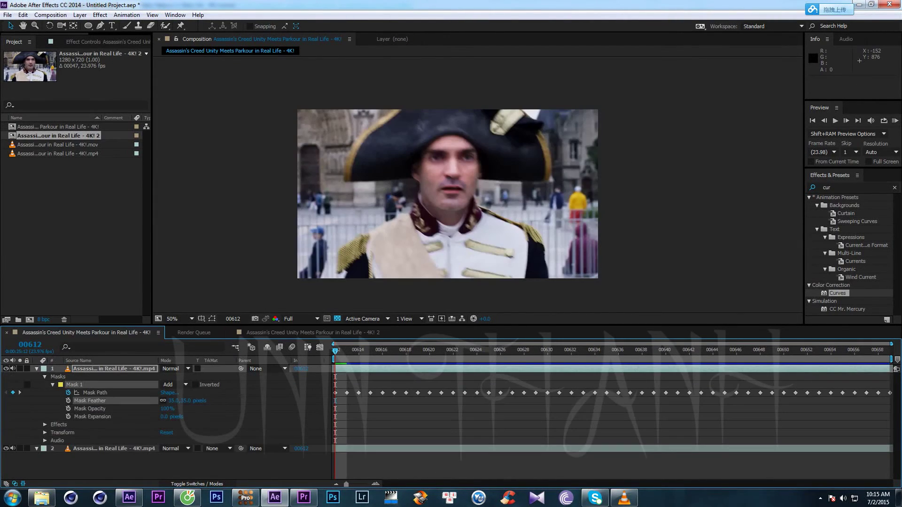
left_click(107, 42)
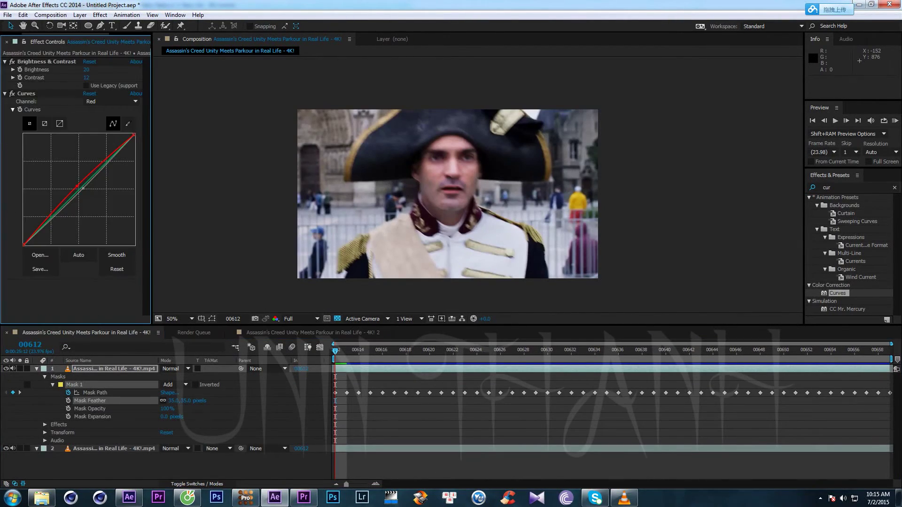
left_click(47, 61)
left_click(26, 94, "ctrl")
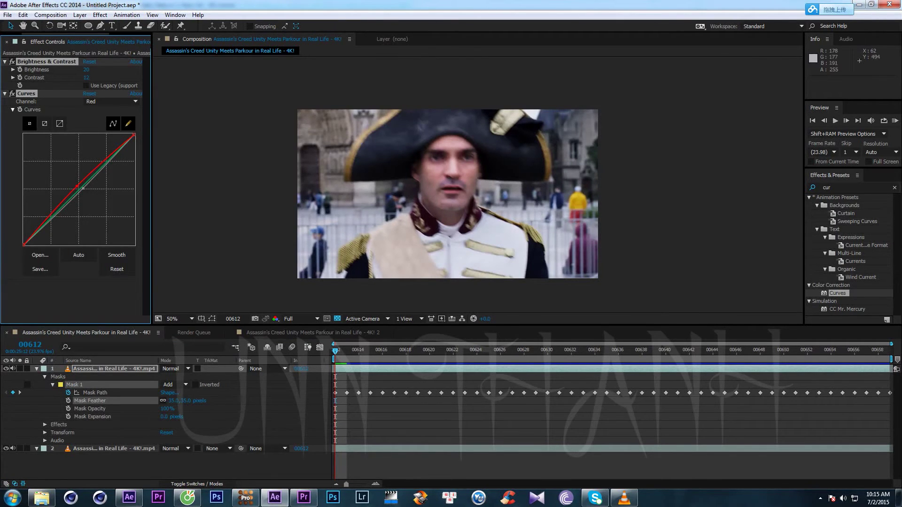
left_click(316, 333)
left_click(114, 369)
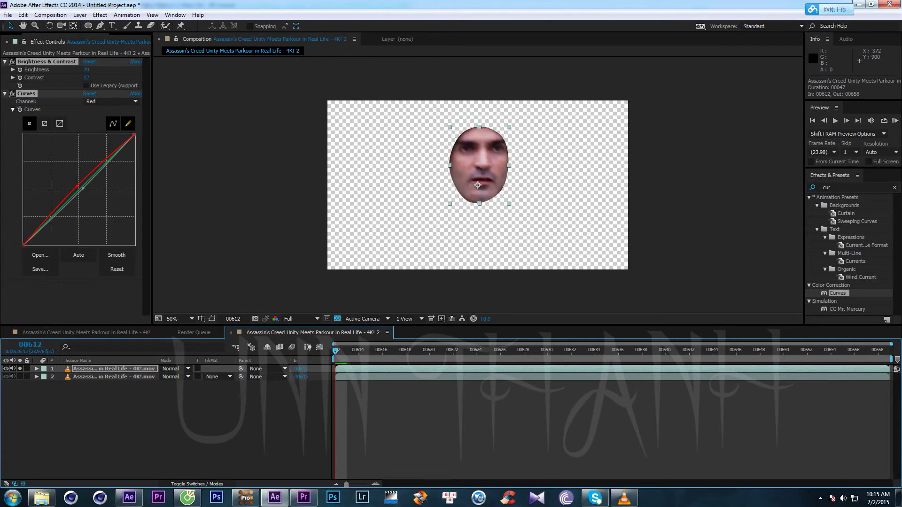
Expand the Layer 3 mask properties on the top layer and turn off the layer's solo.
left_click(37, 369)
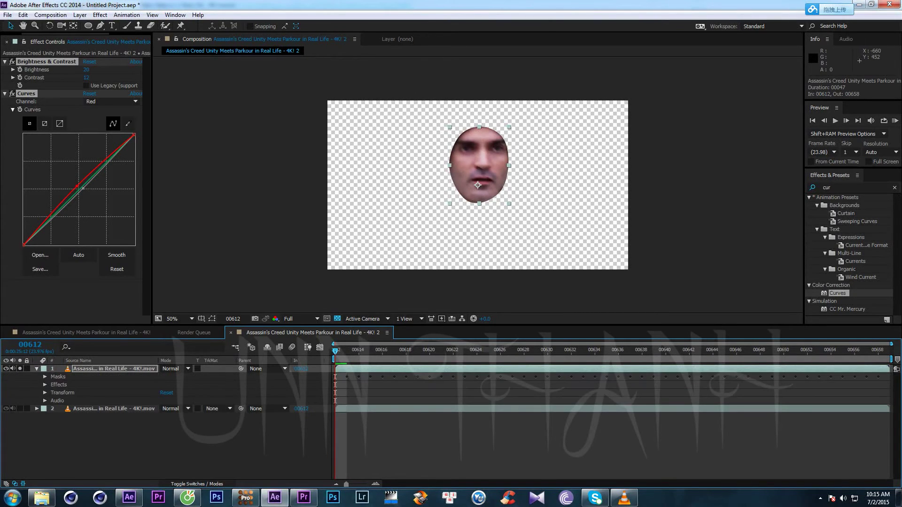
left_click(45, 377)
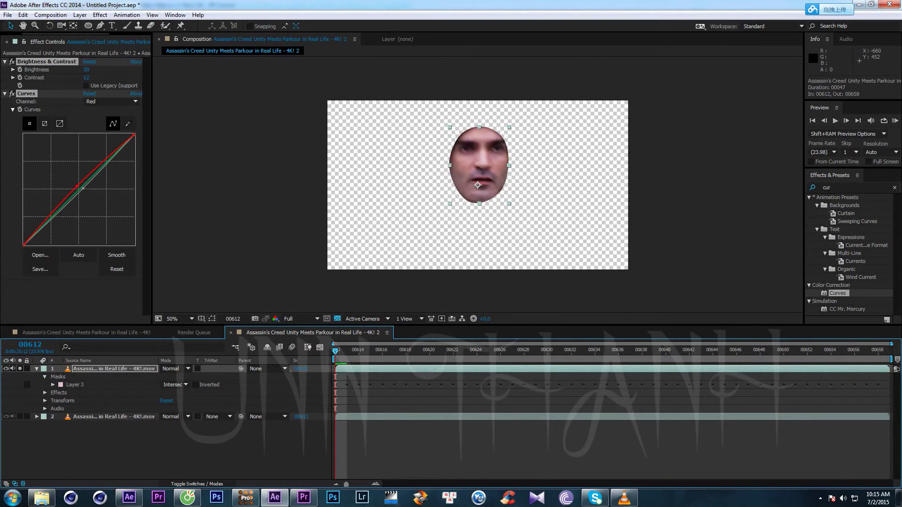
left_click(48, 386)
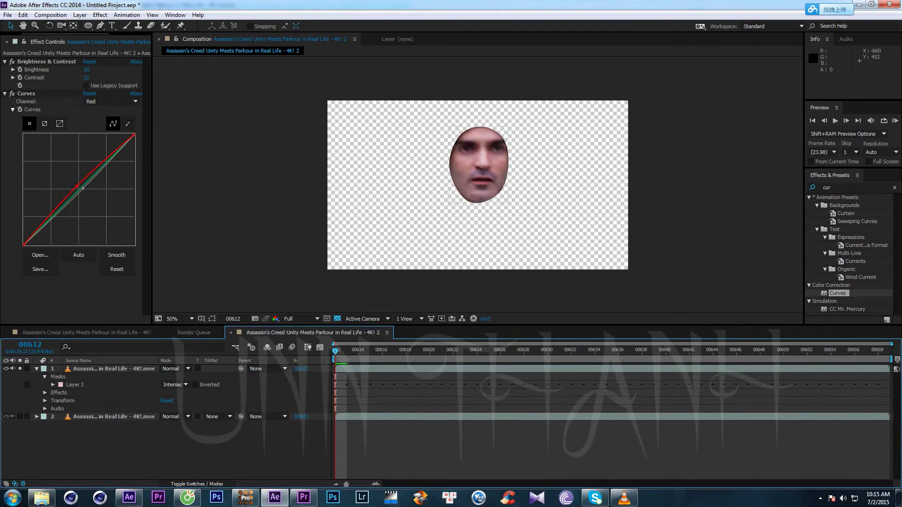
left_click(53, 384)
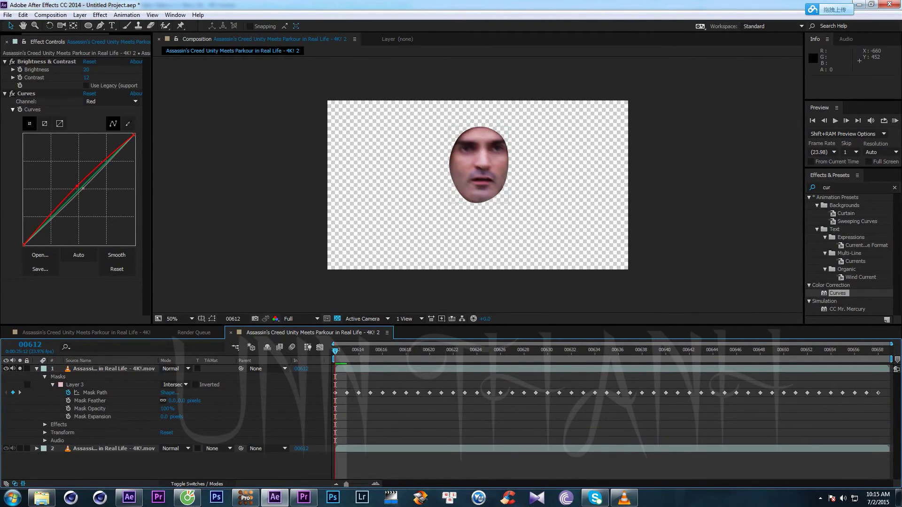
left_click(20, 449)
left_click(20, 369)
Play the corrected footage and inspect the mask edge along the man's jaw up close.
scroll(491, 215, "up", 1)
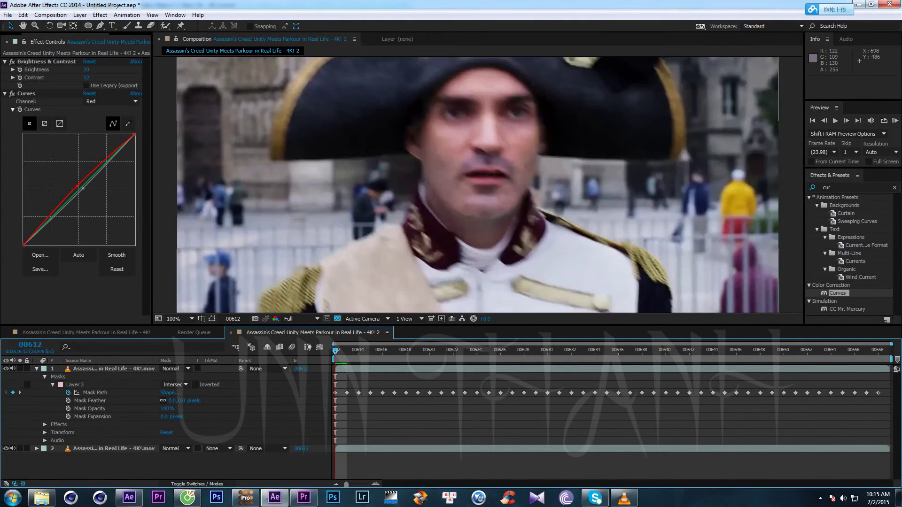
key(".")
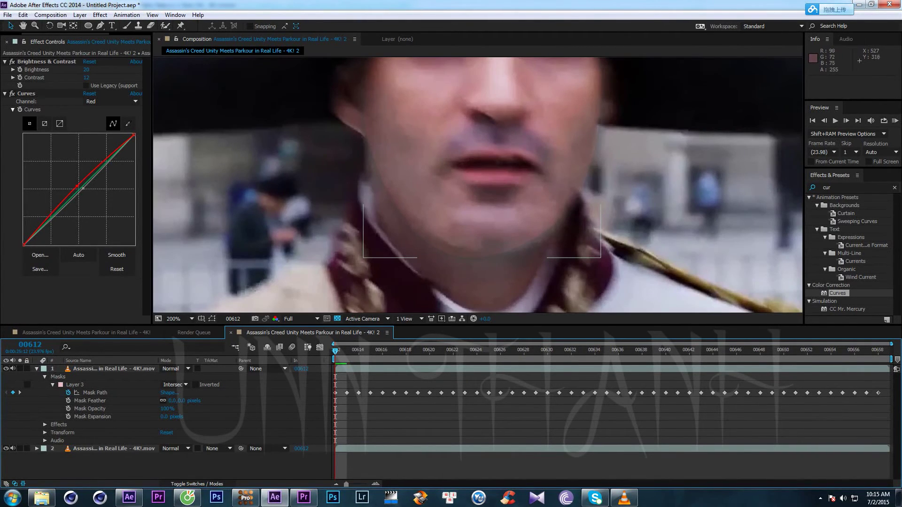
key("h")
key("space")
scroll(532, 187, "down", 1)
key("space")
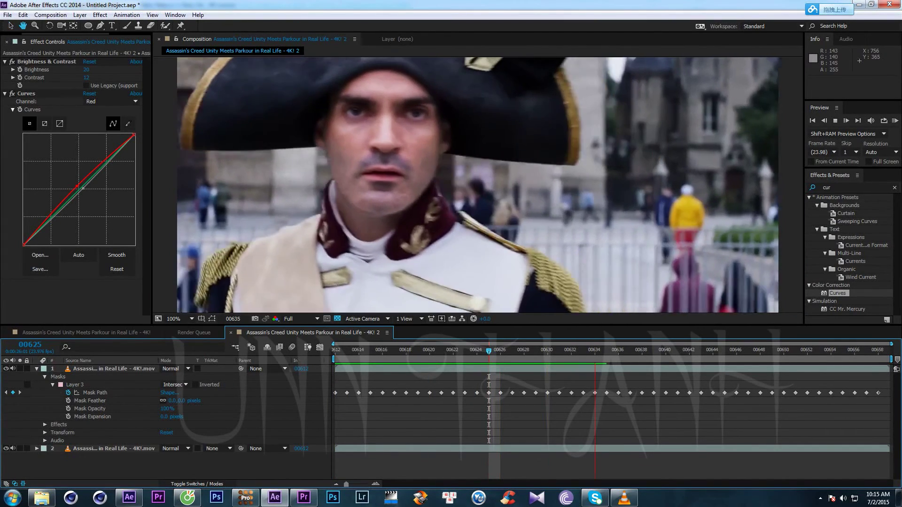
key("space")
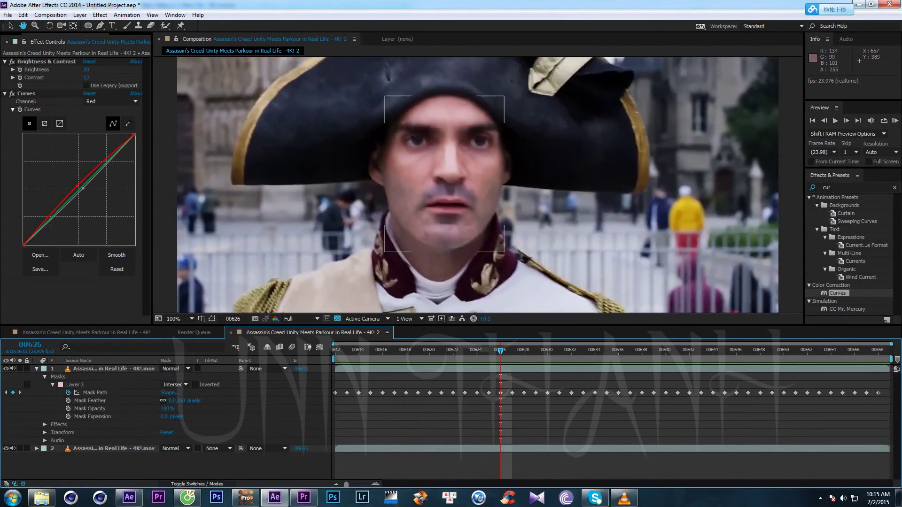
scroll(486, 199, "up", 2)
key("space")
left_click_drag(376, 235, 622, 132)
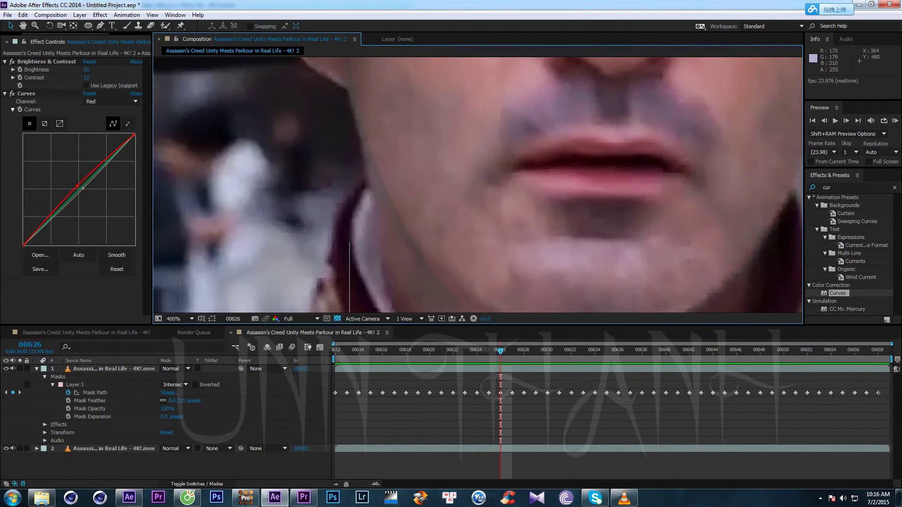
Feather the Layer 3 mask by 34 pixels and play the composition to check the blended edge.
left_click_drag(172, 401, 189, 401)
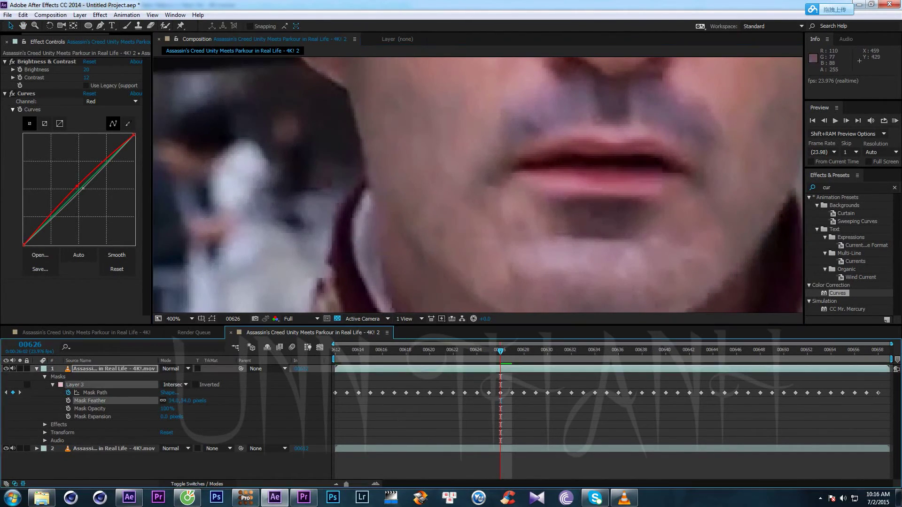
scroll(382, 217, "down", 3)
key("space")
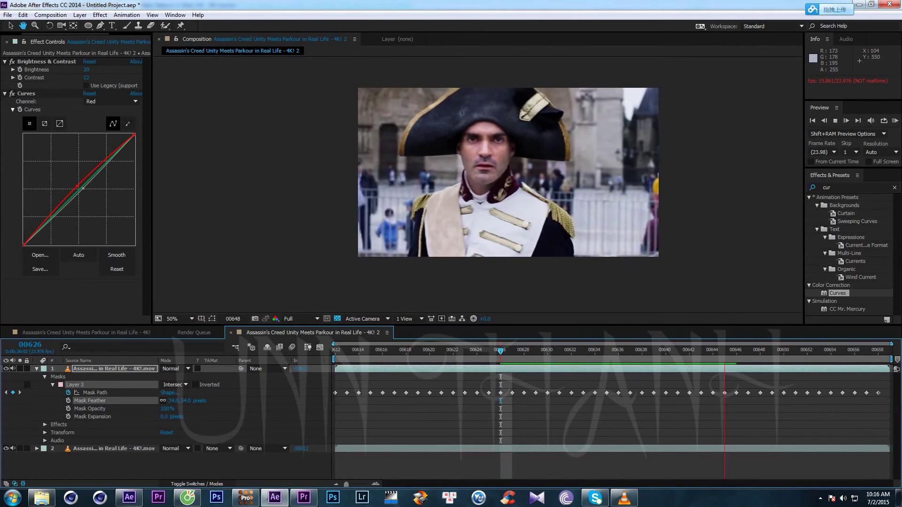
key("space")
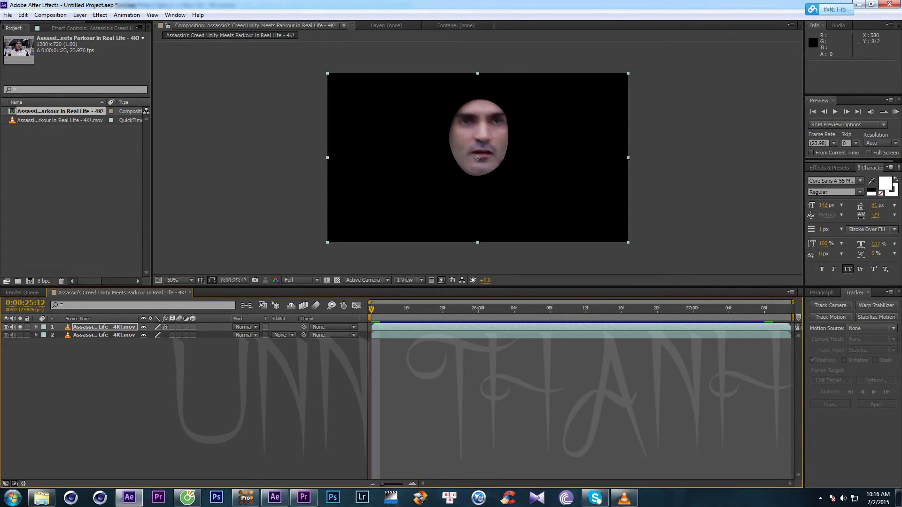
Turn off the top layer's solo in the older After Effects version and reveal its keyframed mocha shape properties.
left_click(20, 327)
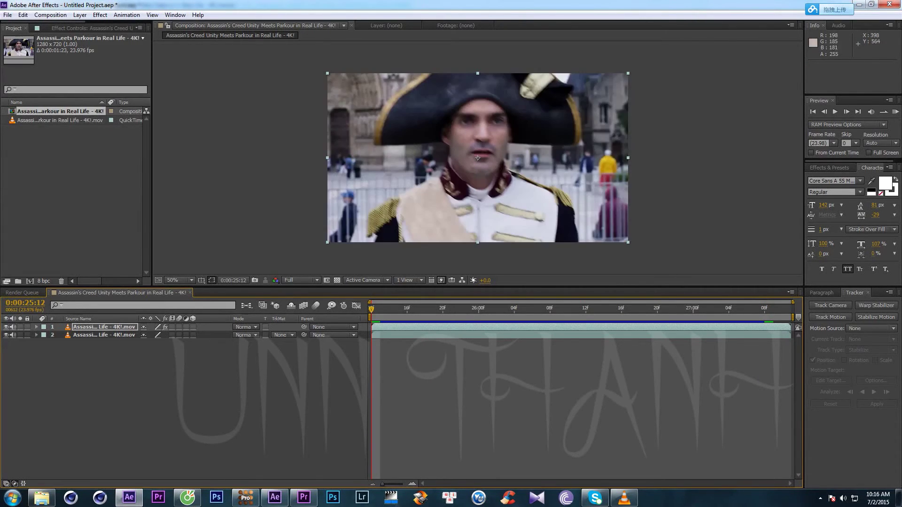
scroll(477, 158, "up", 1)
left_click(103, 327)
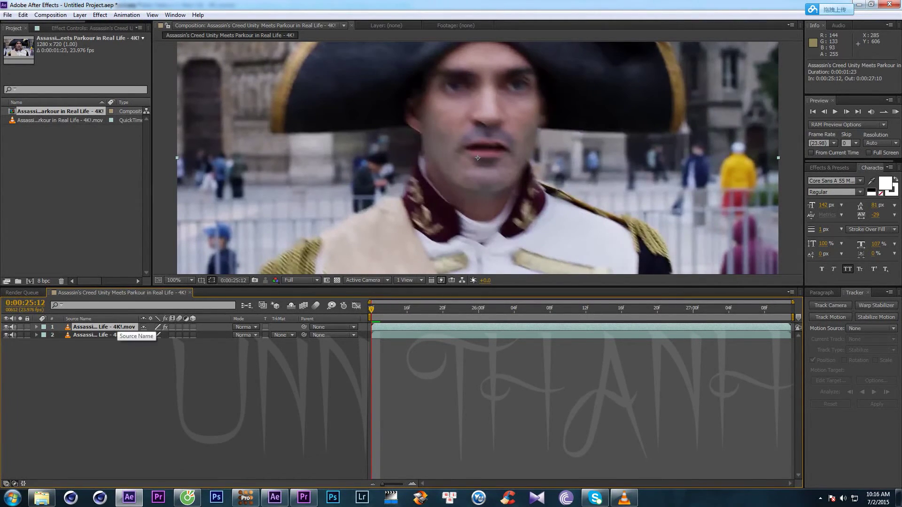
key("u")
key("ctrl+z")
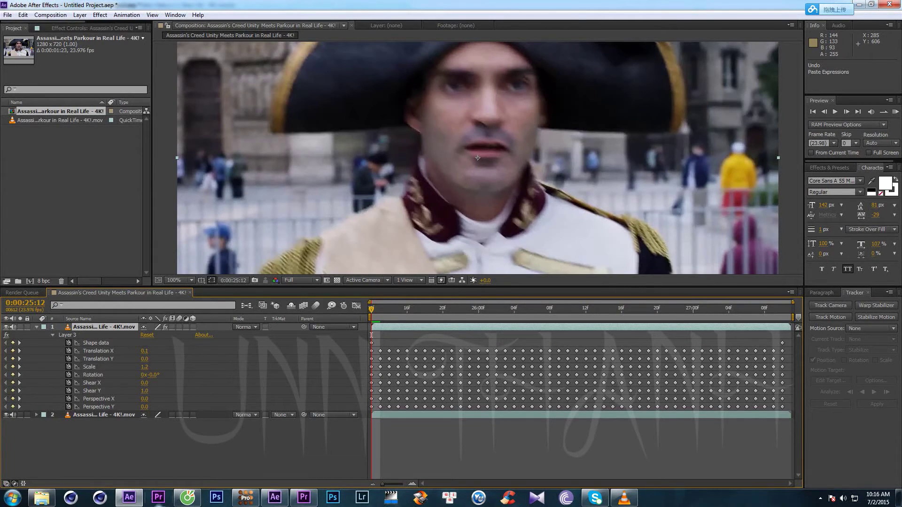
left_click(488, 446)
left_click(541, 327)
Find the Curves effect and apply it to the top footage layer.
key("ctrl+5")
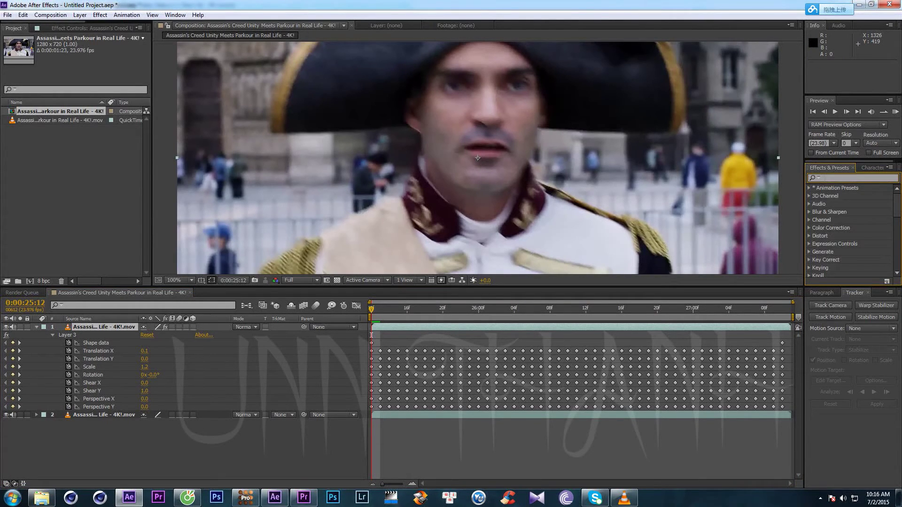
type("cur")
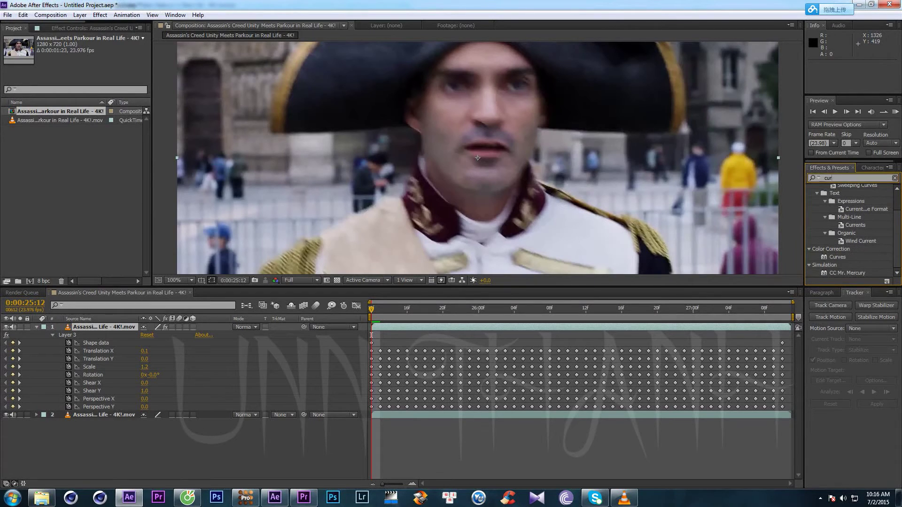
left_click_drag(838, 257, 477, 157)
left_click_drag(64, 165, 49, 177)
key("ctrl+z")
key("ctrl+z")
key("ctrl+s")
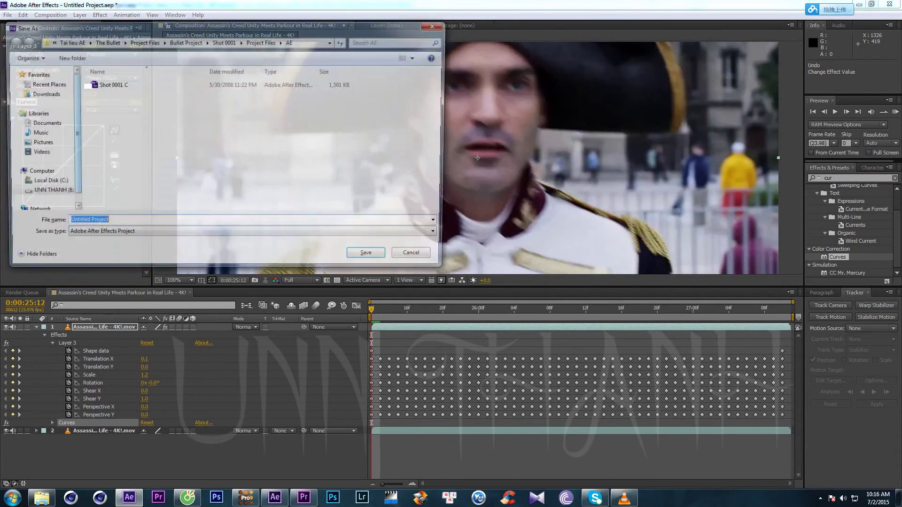
key("Escape")
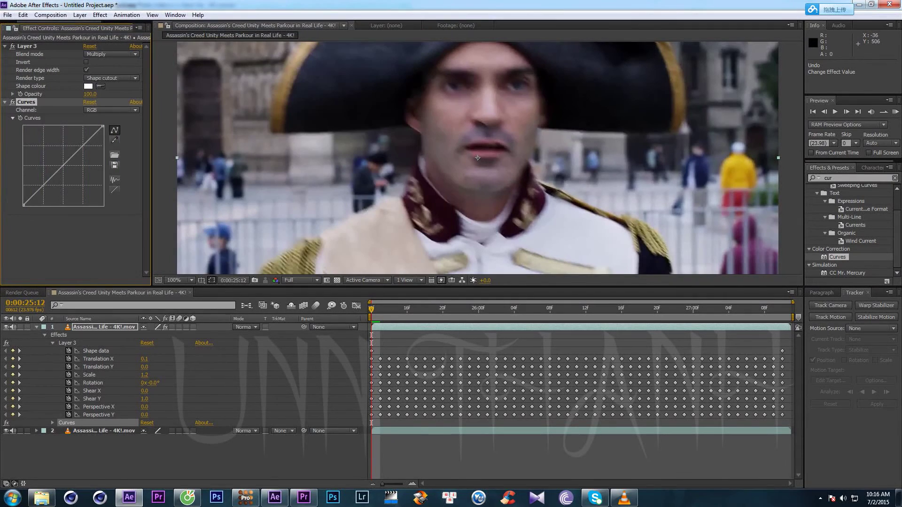
Raise the midtones of the red channel in the top layer's Curves effect and collapse the layer's properties.
left_click(112, 110)
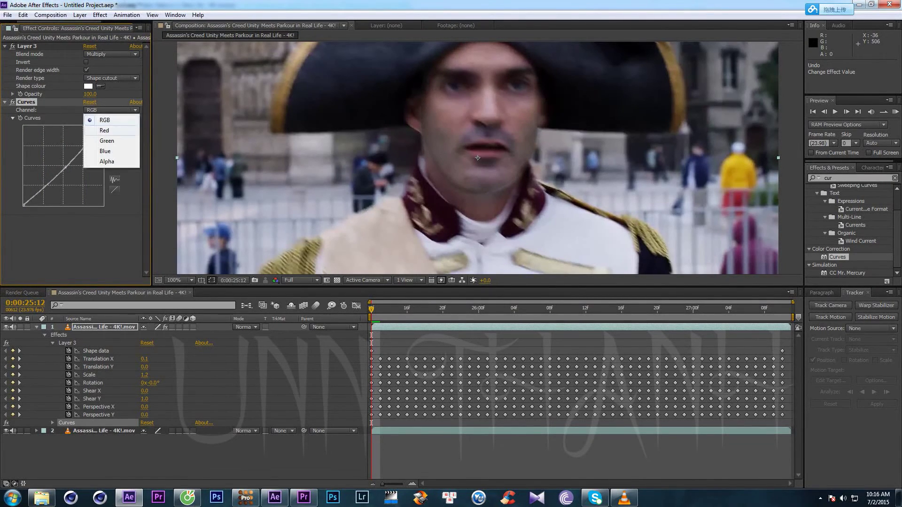
left_click(104, 130)
left_click_drag(63, 166, 58, 163)
scroll(287, 211, "down", 1)
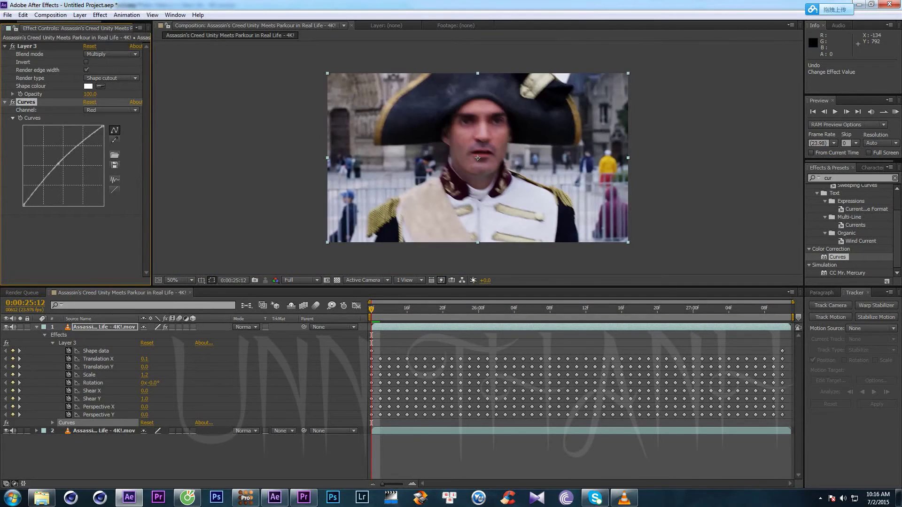
key("u")
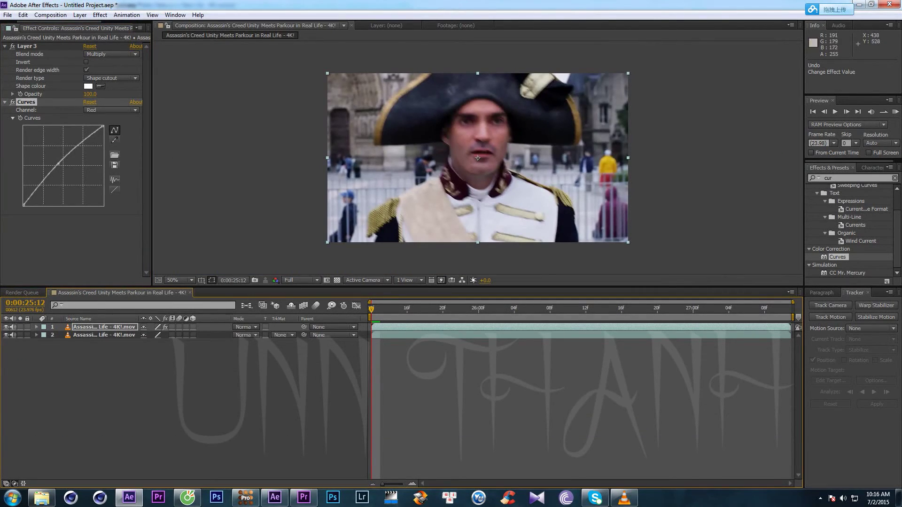
Reveal the top layer's effects in the timeline with Layer 3 collapsed, widen the effect controls and select the Layer 3 effect.
key("period")
key("period")
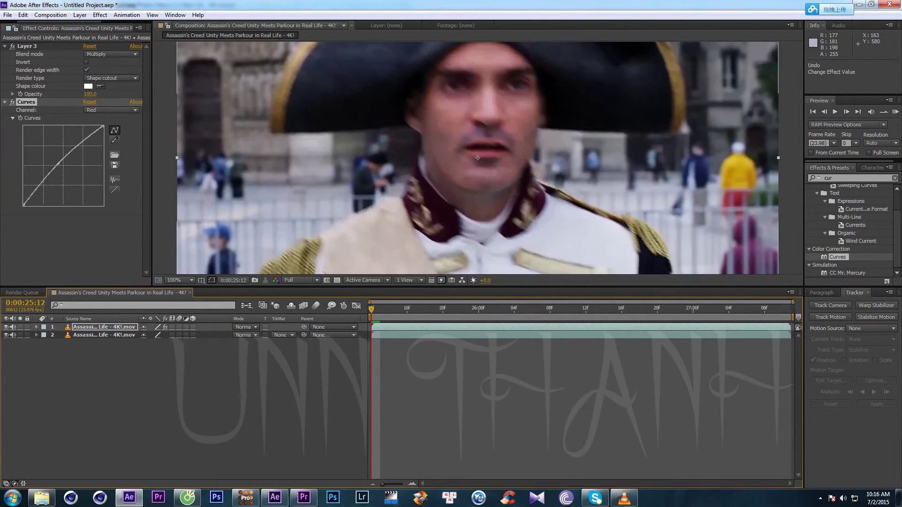
key("u")
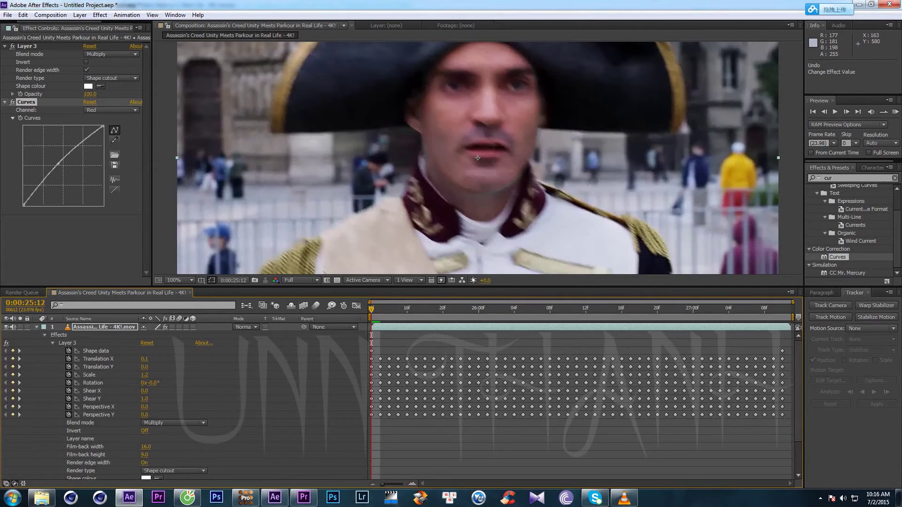
left_click(52, 343)
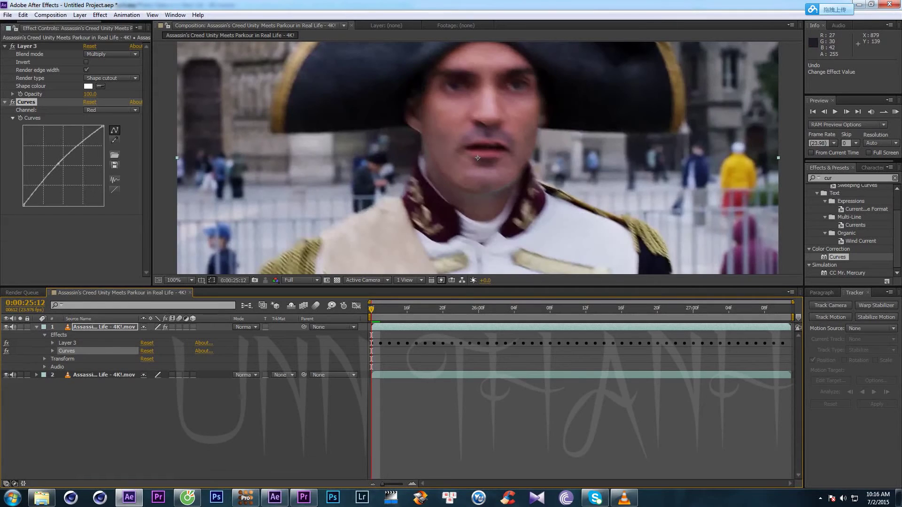
left_click(104, 328)
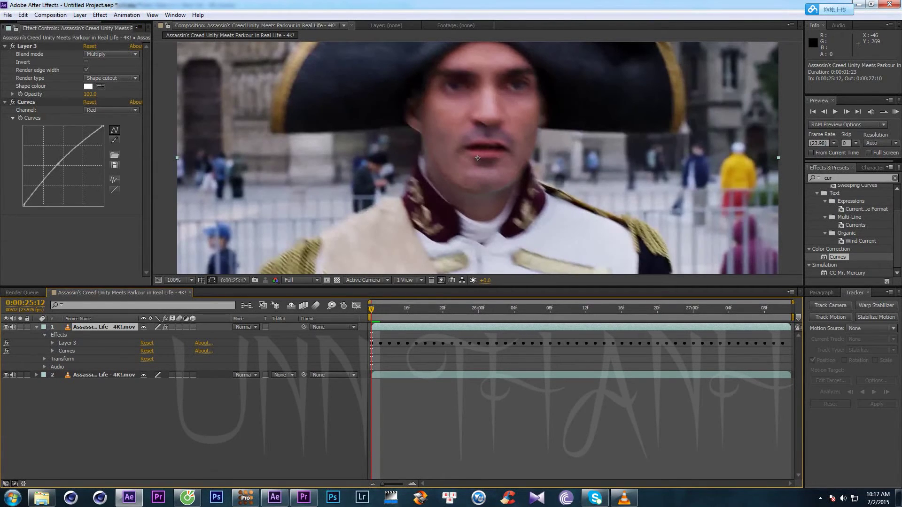
left_click_drag(152, 115, 243, 115)
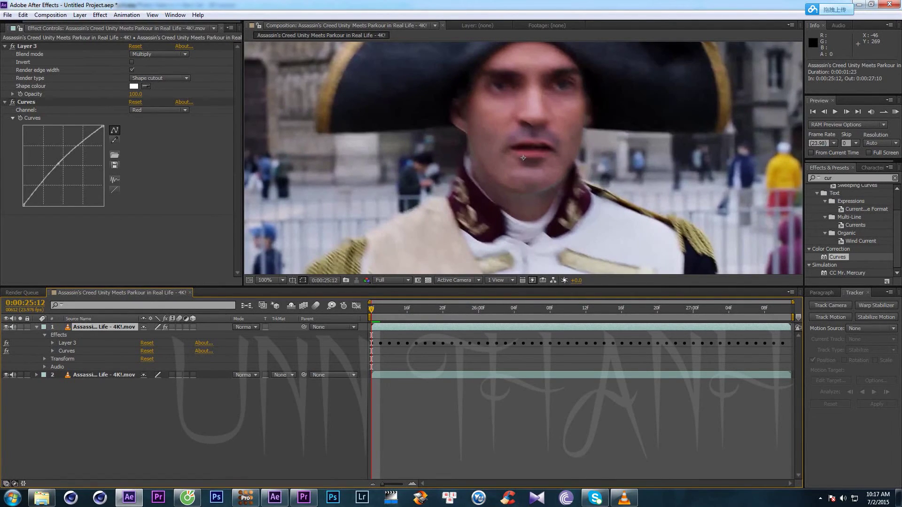
left_click(27, 46)
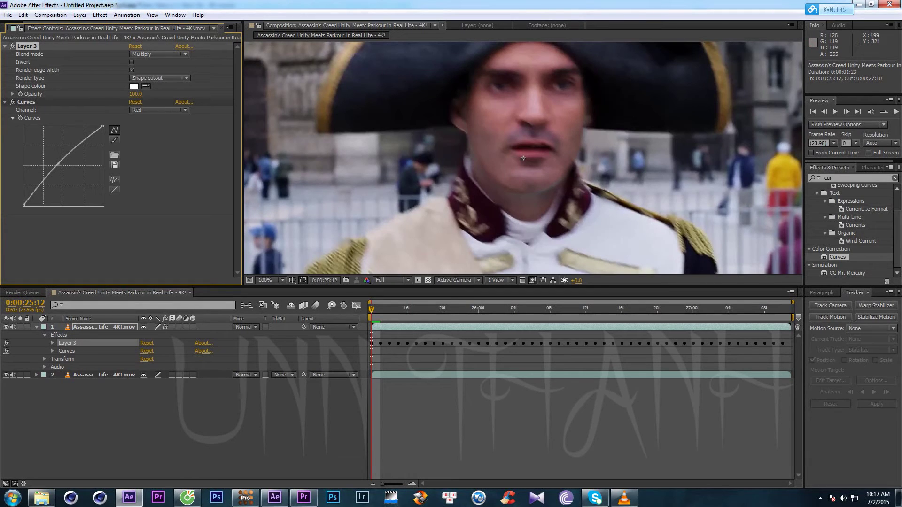
Find the Matte Choker effect and apply it to the top footage layer in the older After Effects version.
left_click(274, 498)
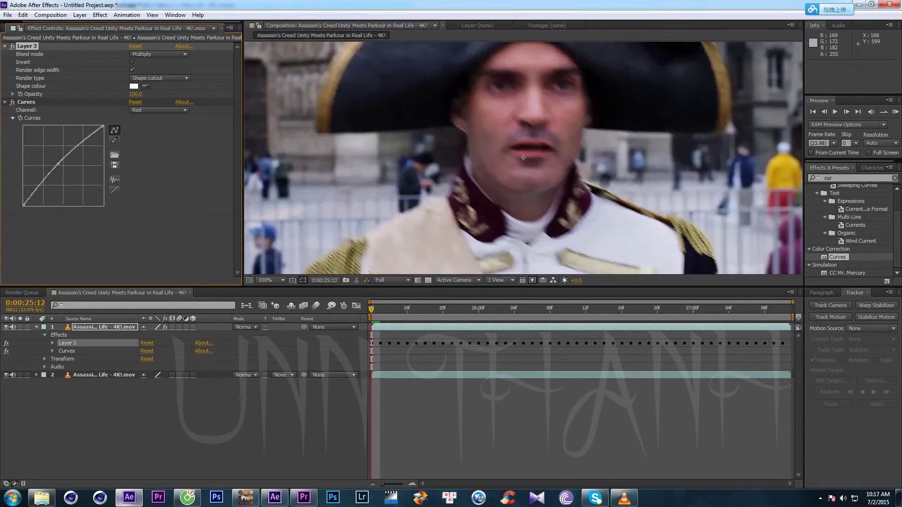
left_click(130, 499)
left_click_drag(841, 178, 754, 179)
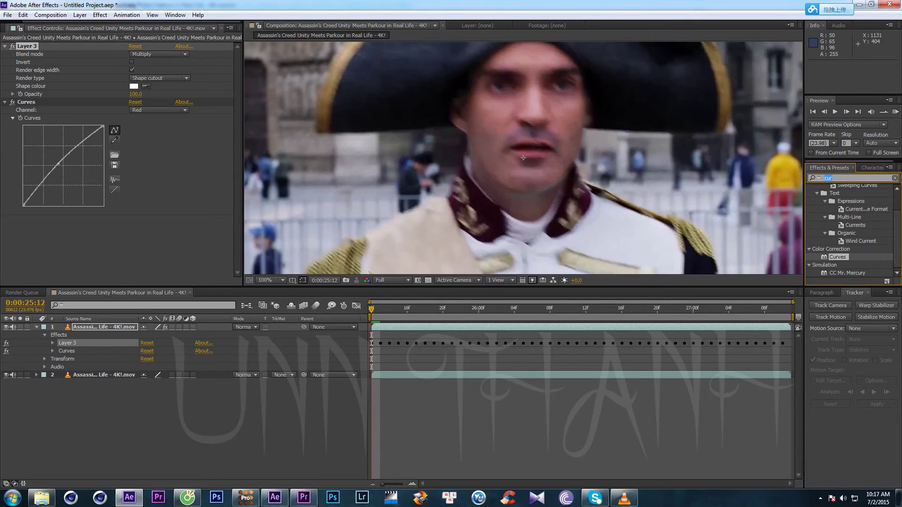
type("matt")
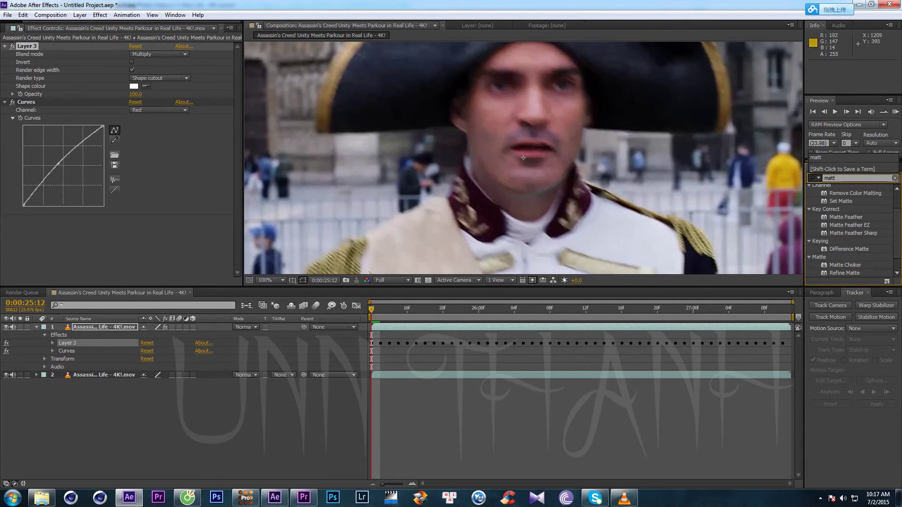
double_click(846, 265)
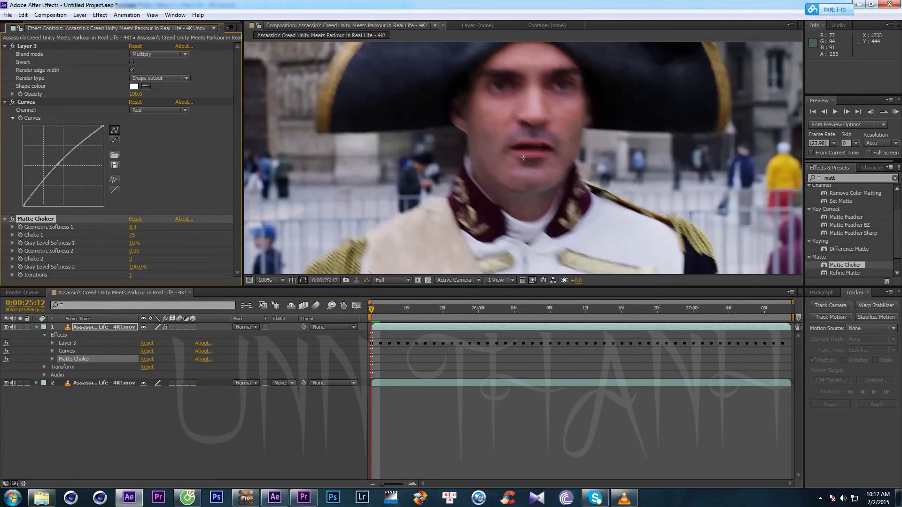
Set the Matte Choker's Geometric Softness 1 to 13.6, Gray Level Softness 1 to 100% and Geometric Softness 2 to about 13, and check nearby frames.
left_click_drag(133, 227, 164, 227)
left_click_drag(134, 243, 178, 243)
left_click_drag(134, 252, 198, 251)
scroll(523, 158, "up", 1)
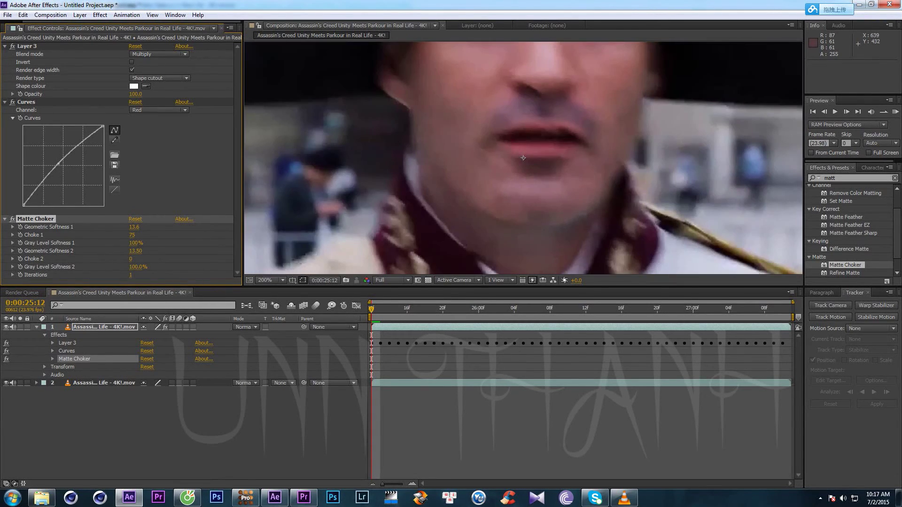
key("Page_Down")
key("Page_Down")
key("Page_Down")
scroll(524, 158, "down", 1)
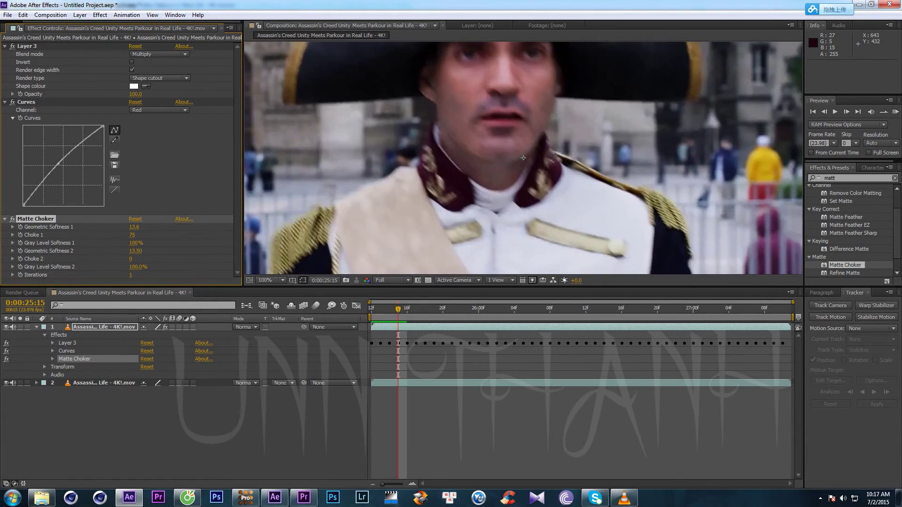
scroll(523, 158, "down", 1)
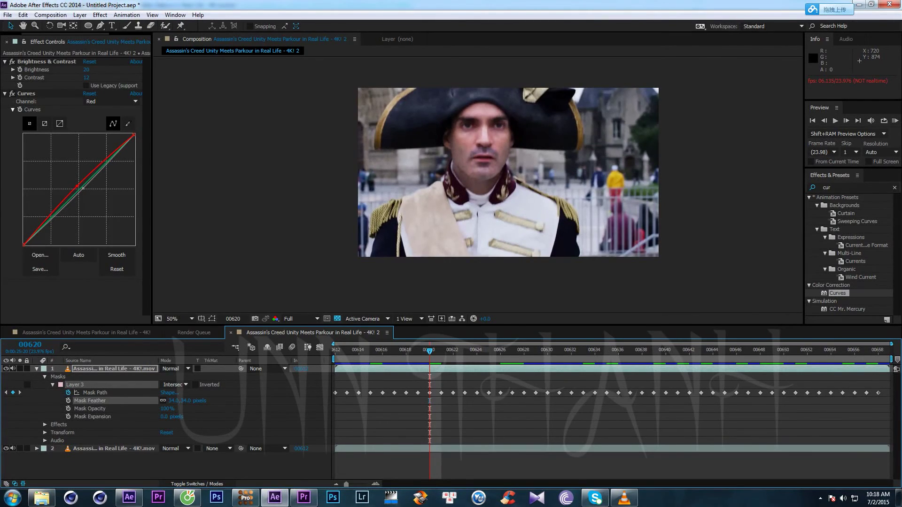
Switch to After Effects CC 2014, open the first composition and play it with the face mask's outline shown.
left_click_drag(430, 351, 335, 352)
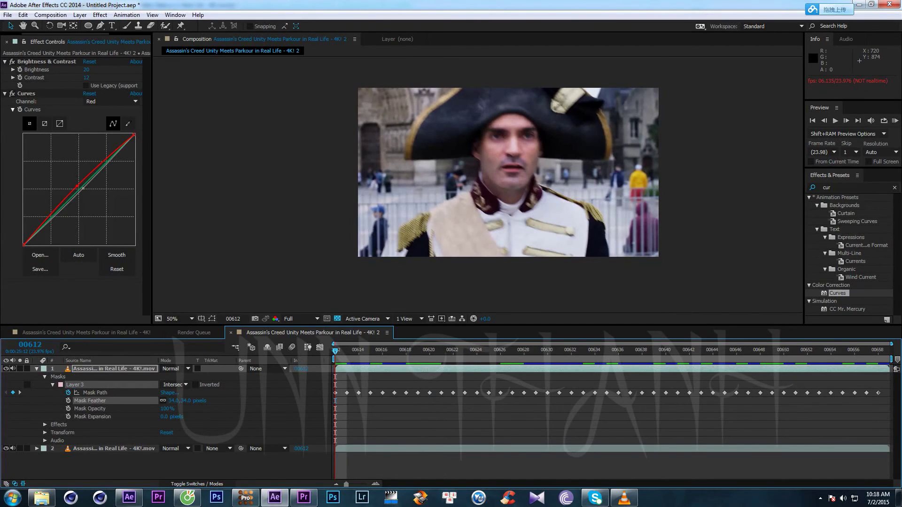
left_click(87, 333)
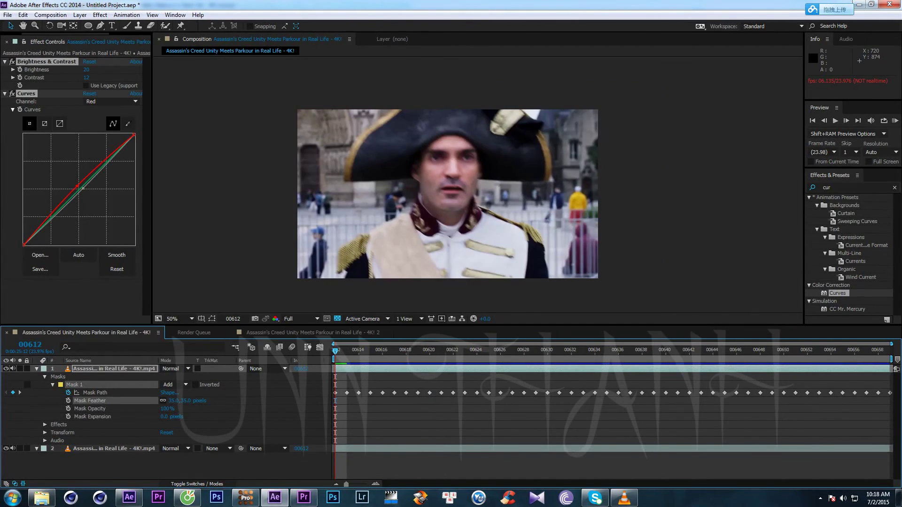
key("space")
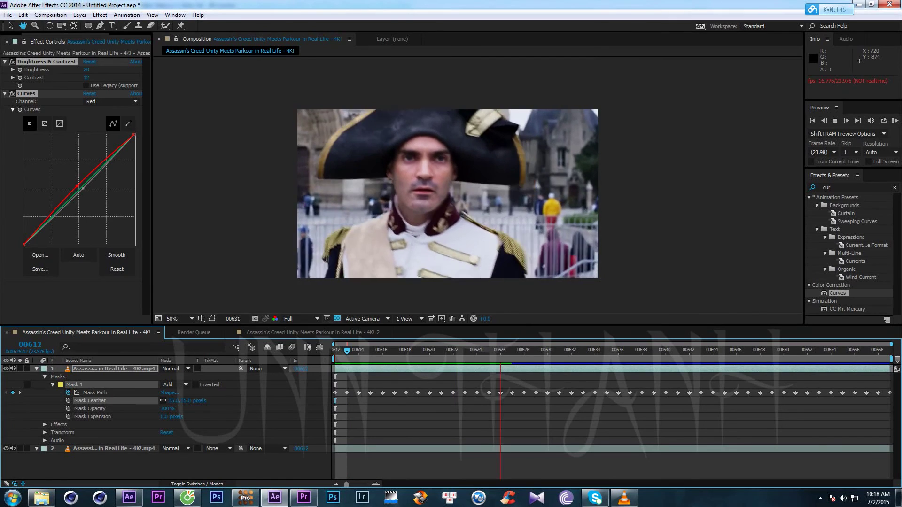
key("space")
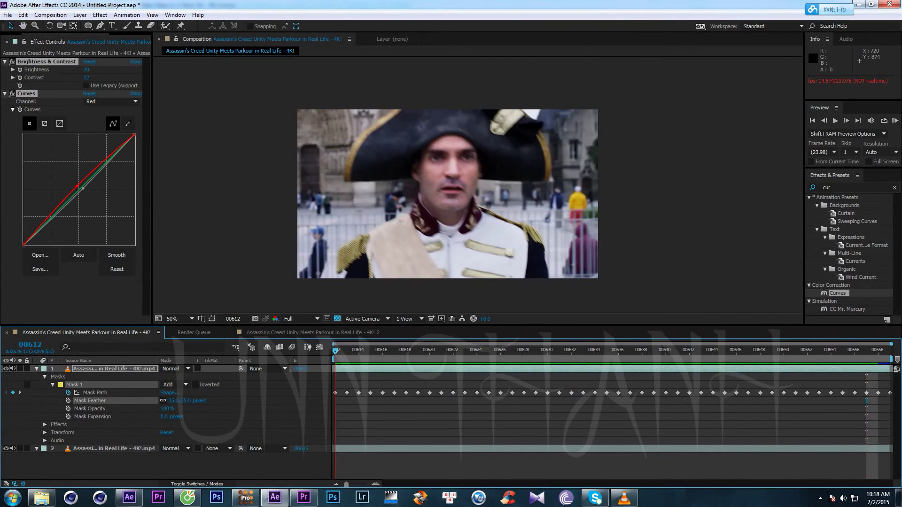
left_click(212, 319)
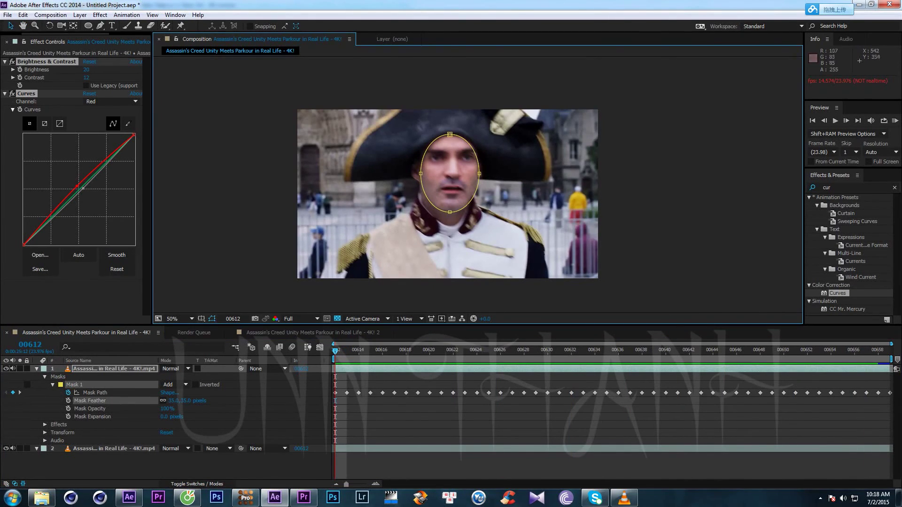
key("space")
key("space")
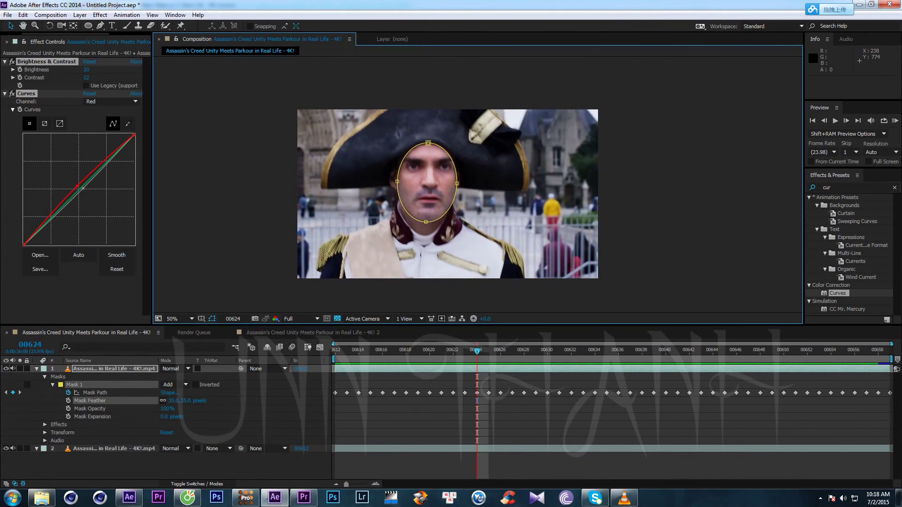
Solo the first composition's top layer, play the isolated face to check its mask, and return to frame 612.
left_click(20, 369)
key("space")
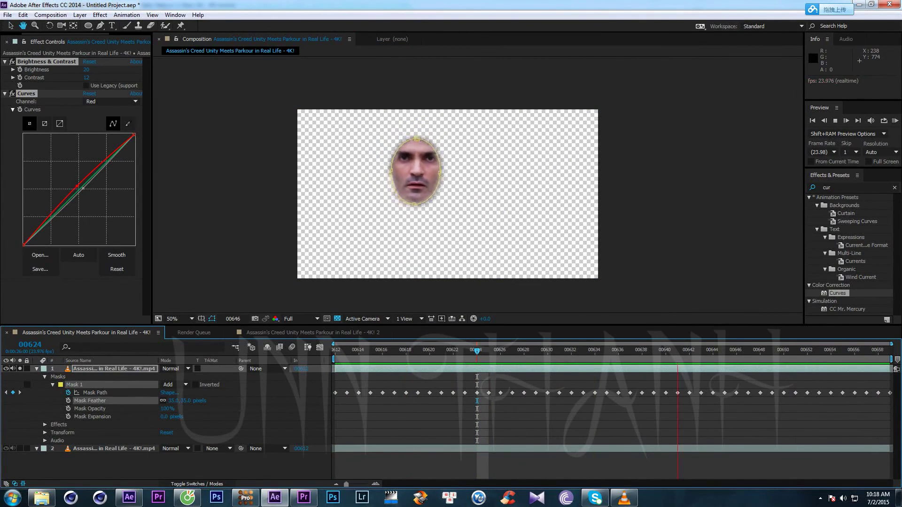
key("space")
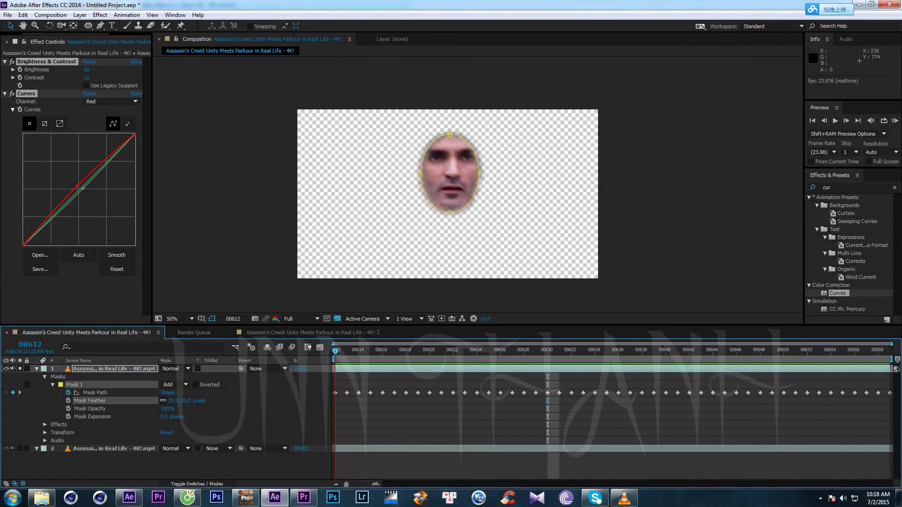
key("Page_Down")
key("Page_Down")
key("Page_Down")
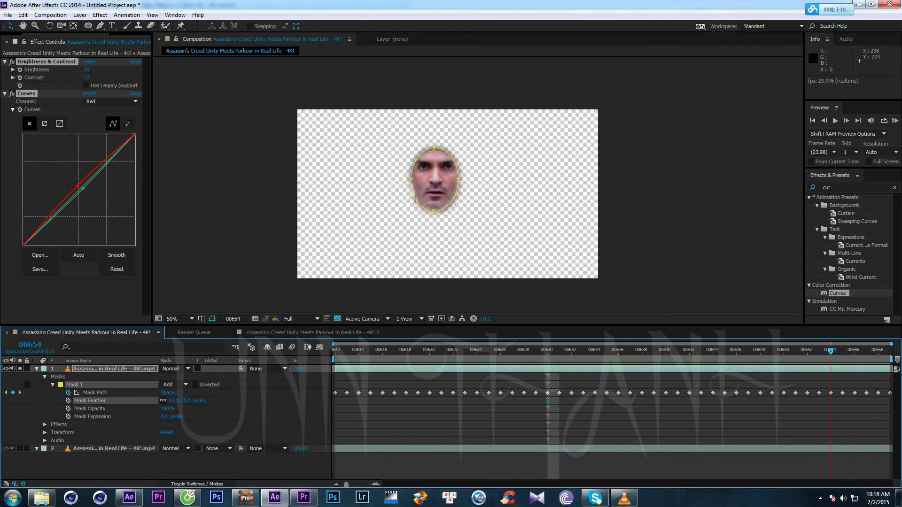
left_click_drag(820, 351, 335, 351)
Play the second composition to review the face correction inside the Layer 3 mask.
left_click(312, 333)
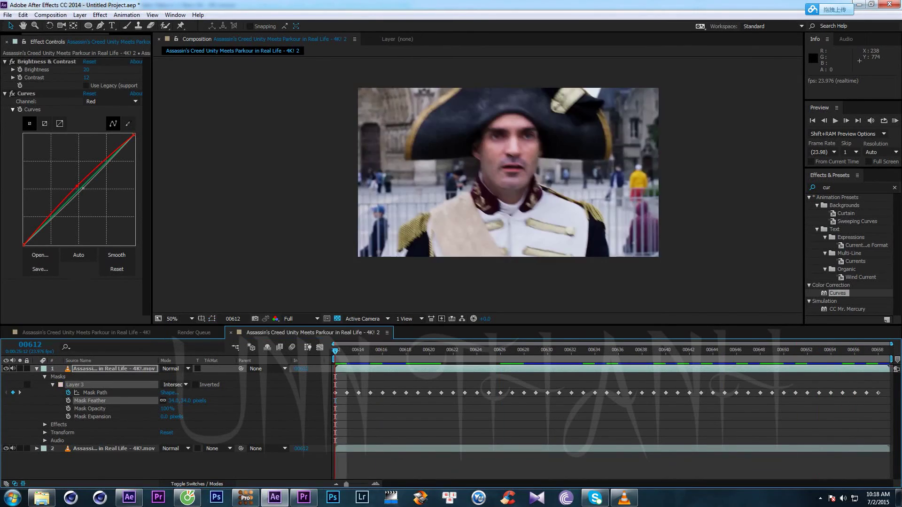
key("space")
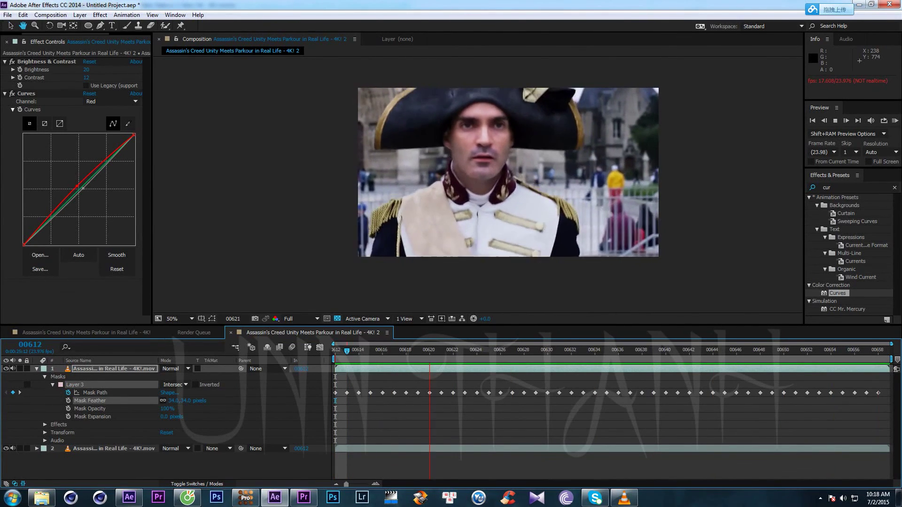
key("space")
Switch to mocha Pro and scrub through the clip to review the tracked Layer 3 spline around the face.
left_click(246, 499)
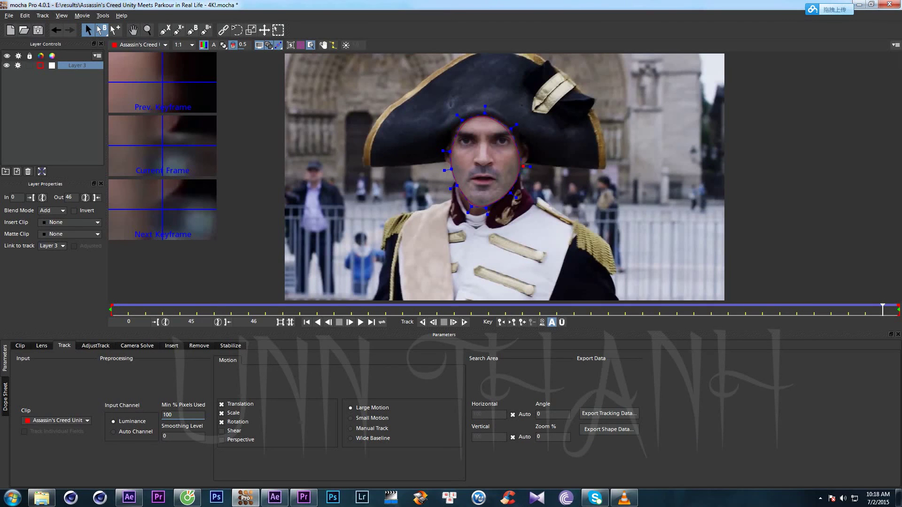
left_click_drag(883, 311, 197, 310)
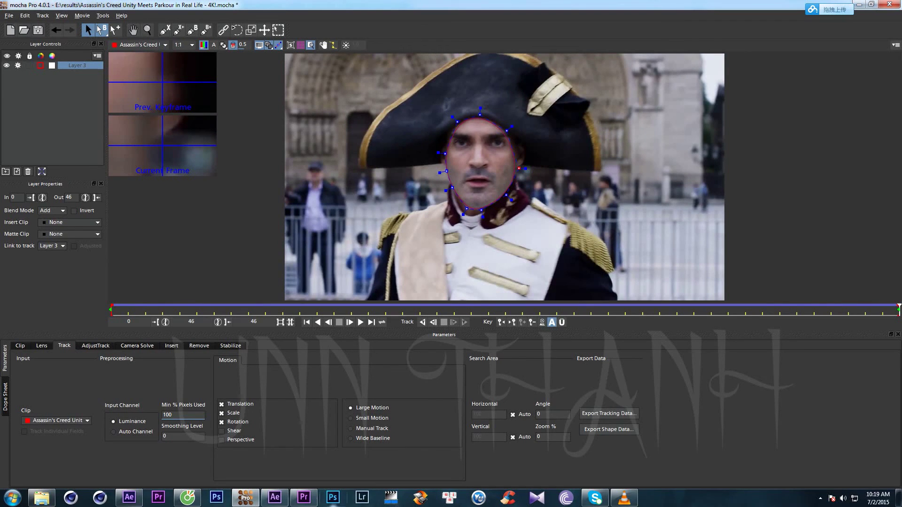
Switch to the older After Effects version, preview its corrected composition and return to the first frame at 0:00:25:12.
left_click(129, 498)
key("KP_0")
key("space")
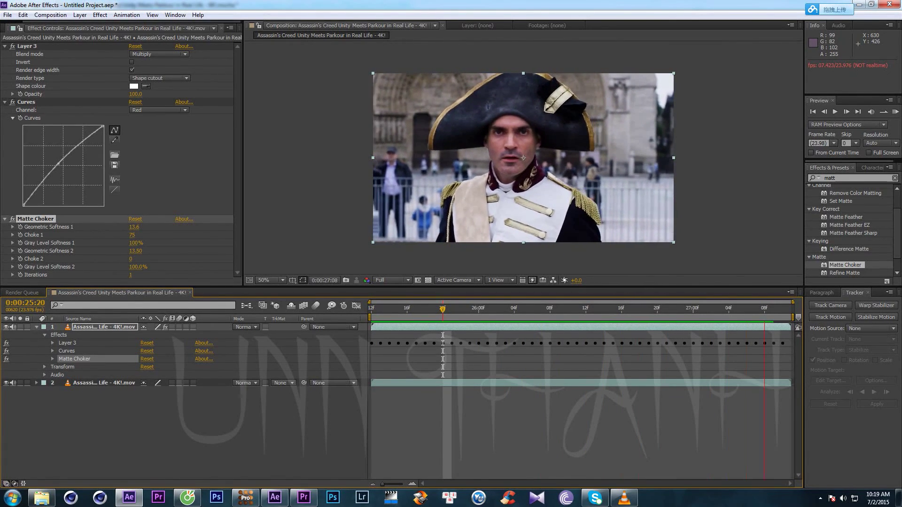
left_click(782, 311)
left_click_drag(783, 310, 371, 311)
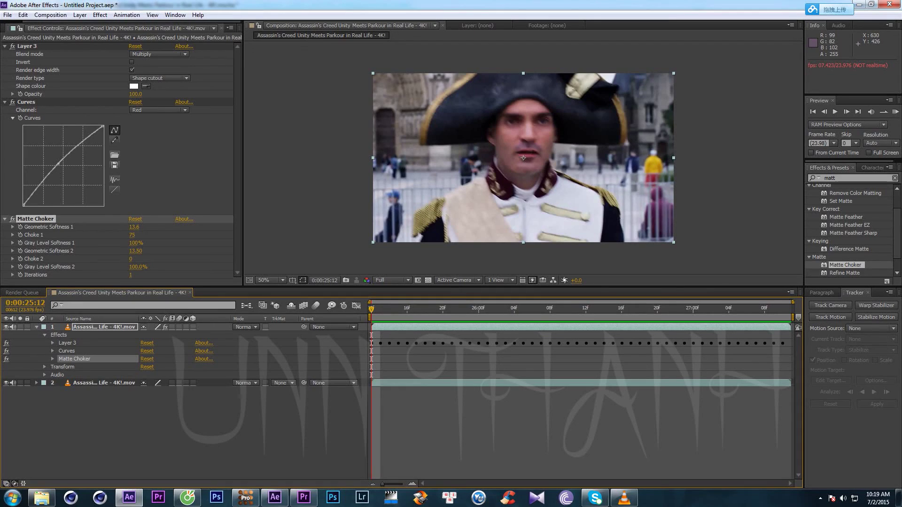
Switch back to After Effects CC 2014 and preview the second composition for comparison.
left_click(275, 497)
key("KP_0")
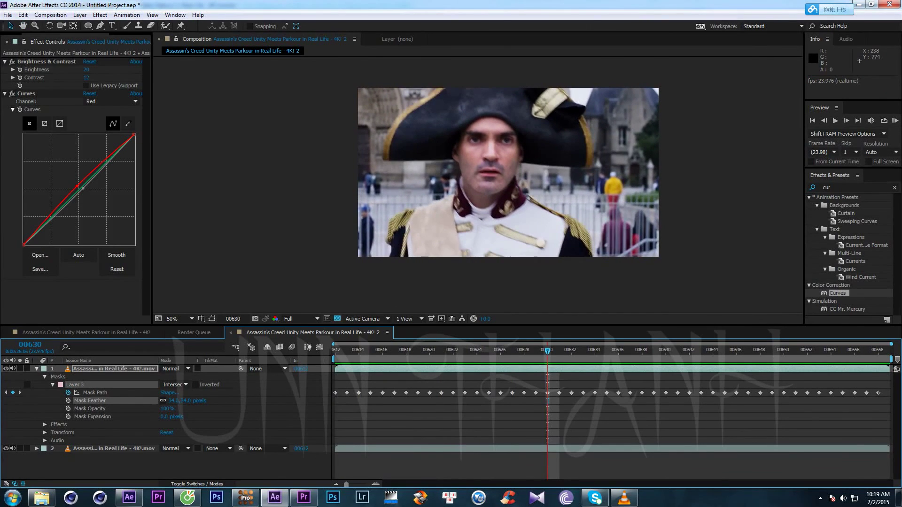
key("space")
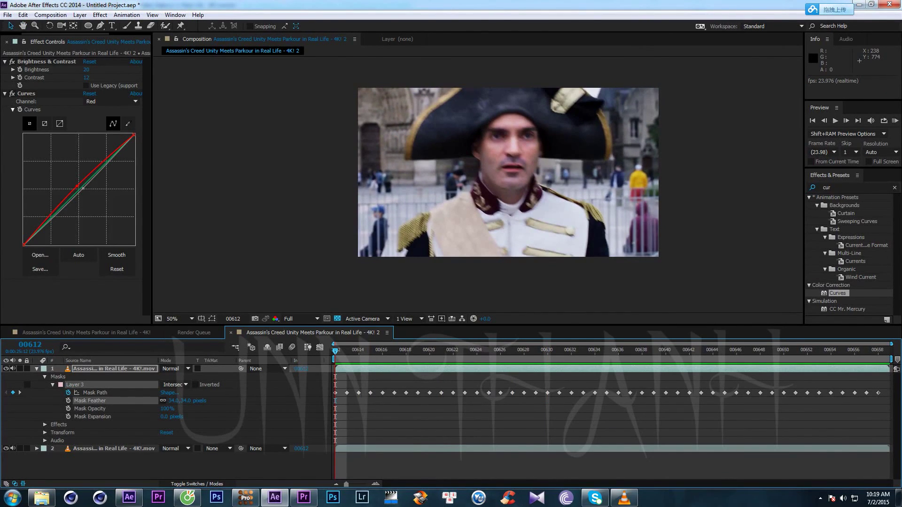